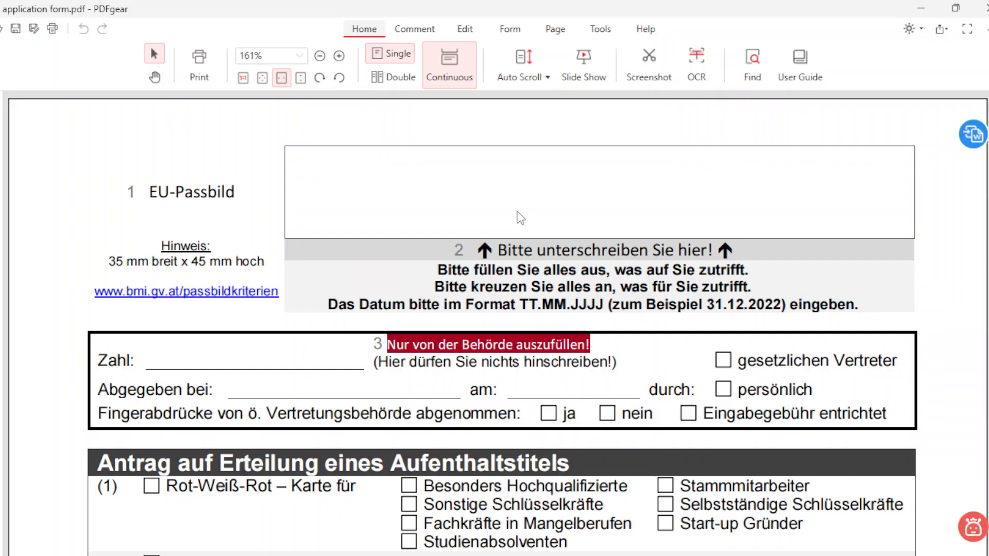
# Step: Scroll down past permit-type options (11)–(22) until the Art des Antrages checkboxes are visible
pyautogui.scroll(-3, 418, 351)
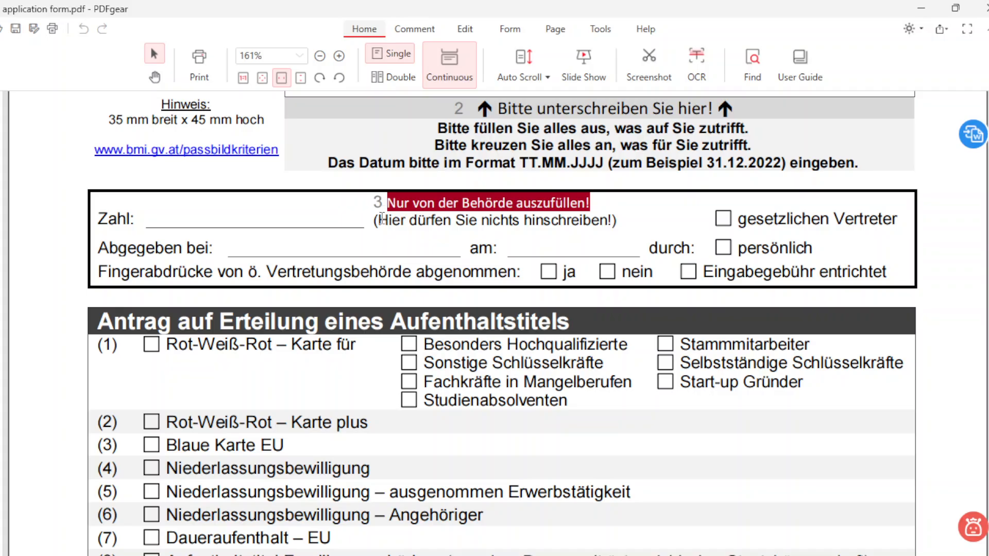
pyautogui.scroll(-3, 381, 219)
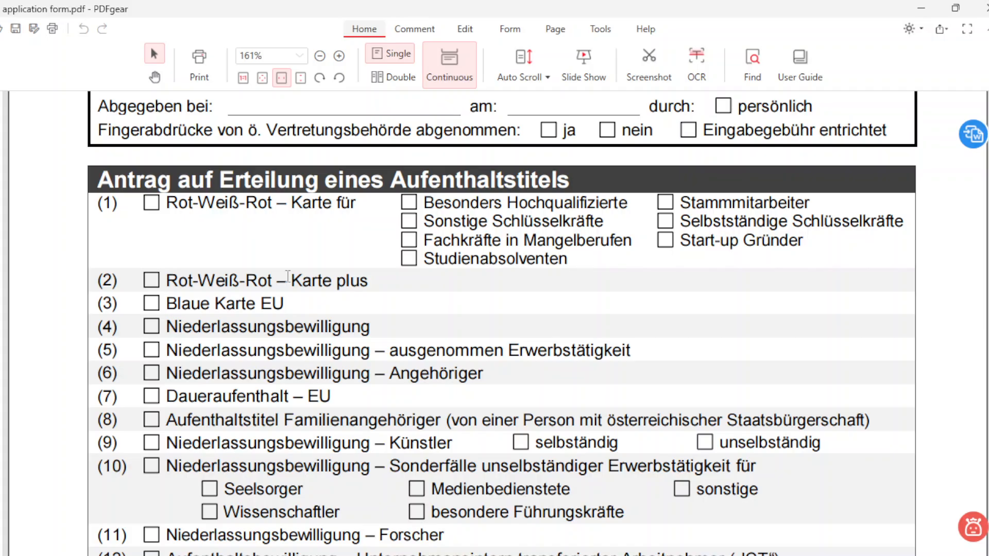
pyautogui.scroll(-4, 283, 298)
pyautogui.scroll(-5, 284, 298)
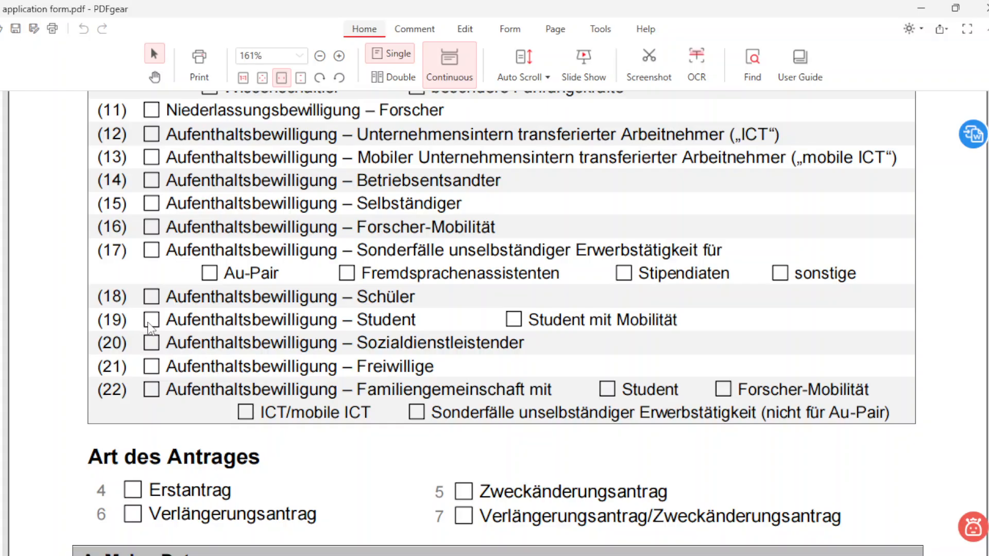
# Step: Place an X mark from the Form tools onto the permit-type row (19) checkbox
pyautogui.click(500, 32)
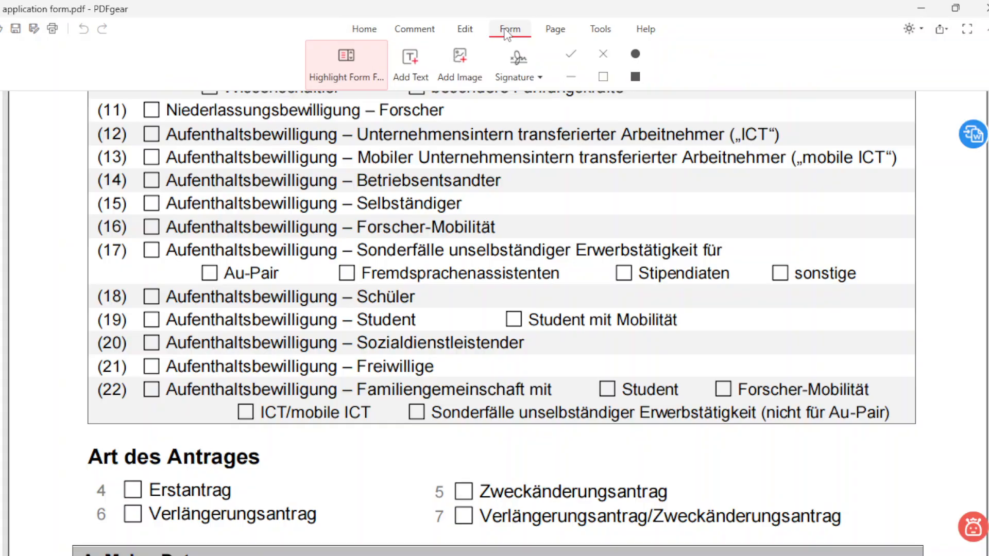
pyautogui.click(603, 54)
pyautogui.click(223, 305)
pyautogui.moveTo(176, 318); pyautogui.dragTo(142, 313)
# Step: Put an X in the Erstantrag checkbox, aligned inside the box
pyautogui.scroll(-5, 215, 410)
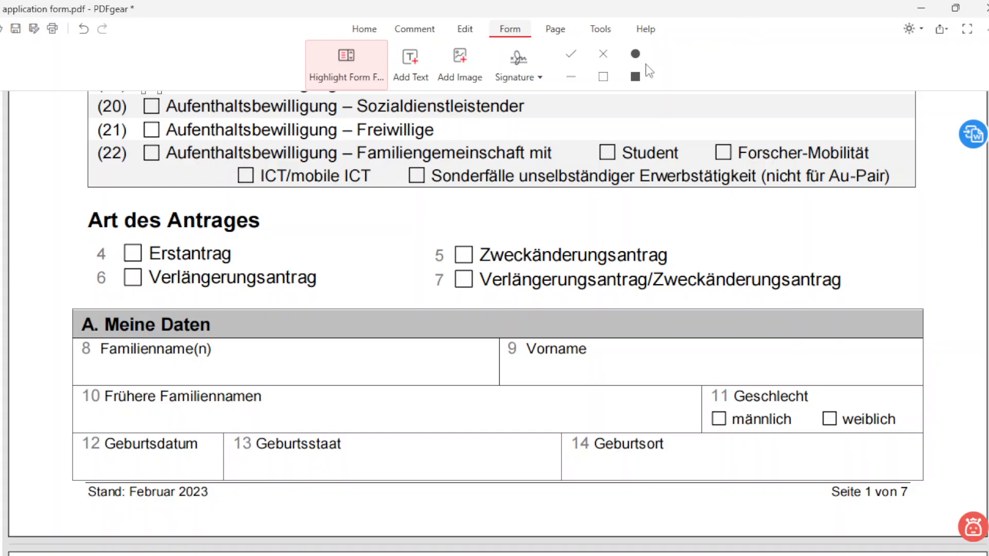
pyautogui.click(604, 54)
pyautogui.click(132, 253)
pyautogui.moveTo(126, 246); pyautogui.dragTo(126, 246)
pyautogui.scroll(-1, 153, 370)
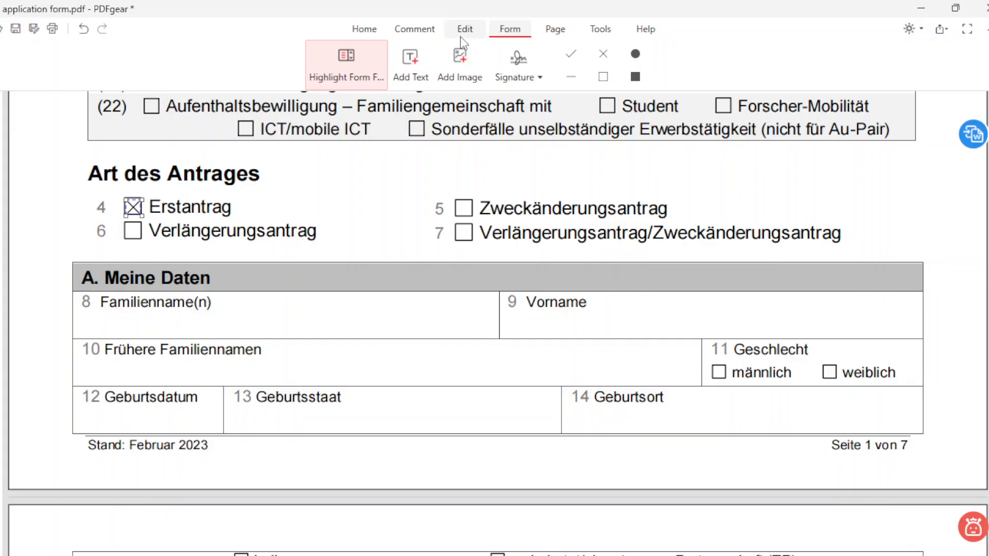
# Step: Type the applicant's surname and first name into the Familienname and Vorname fields
pyautogui.click(411, 67)
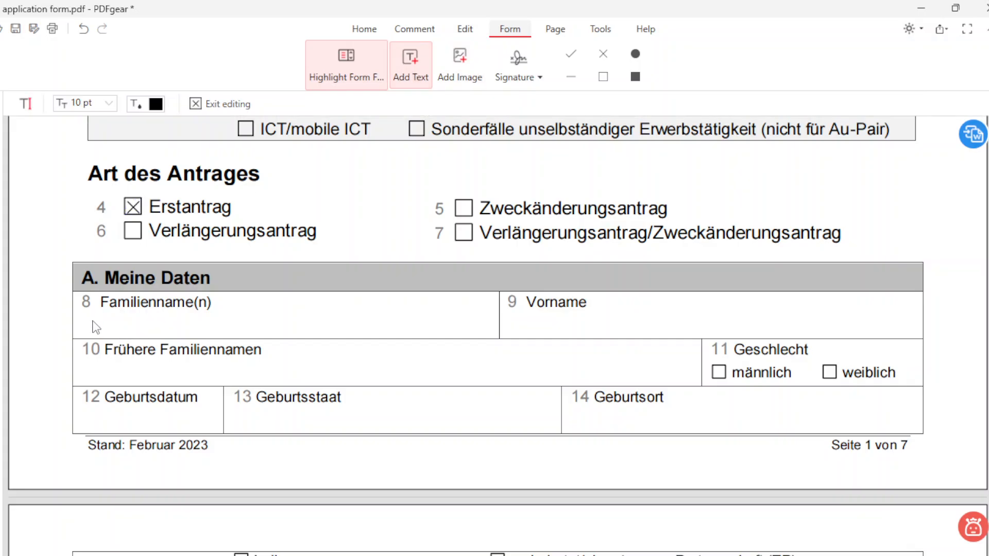
pyautogui.click(92, 322)
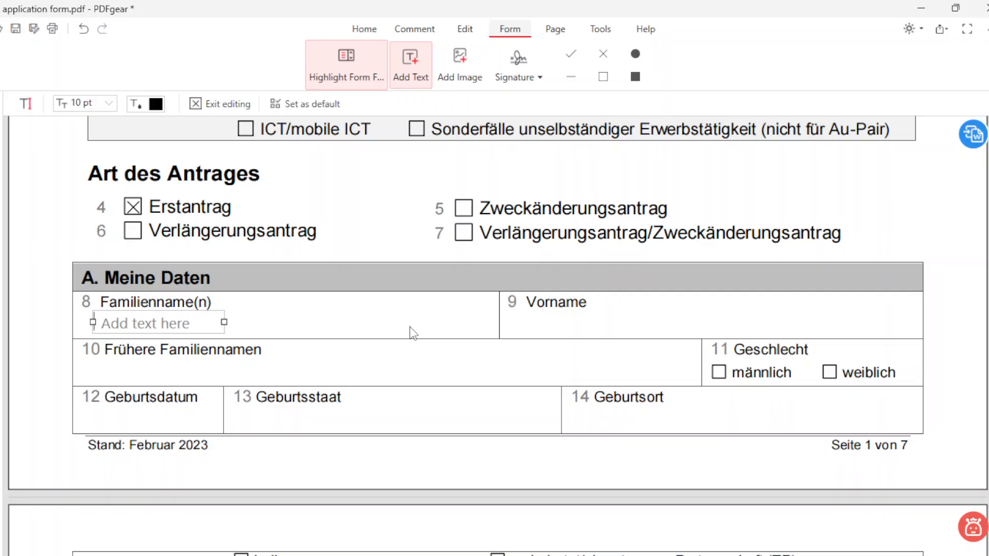
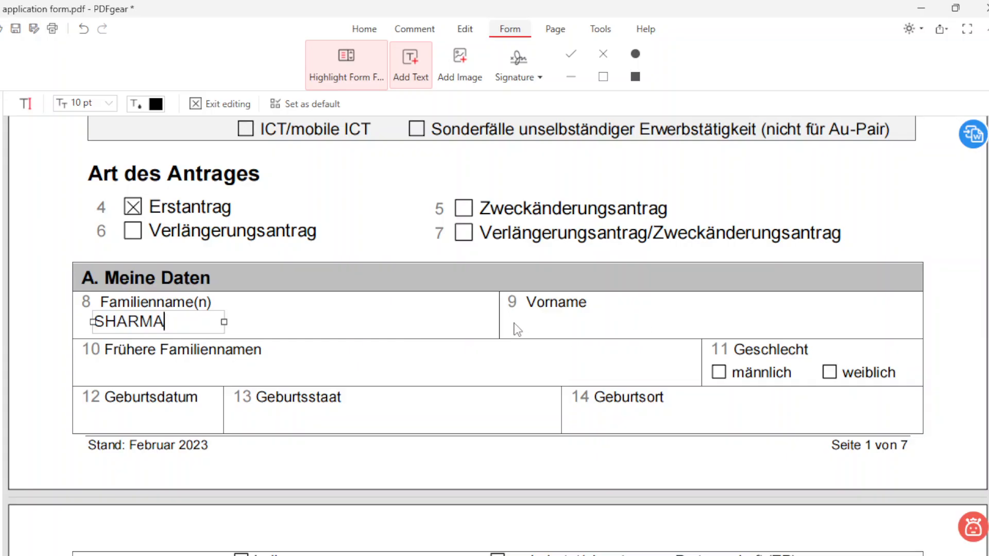
pyautogui.click(515, 324)
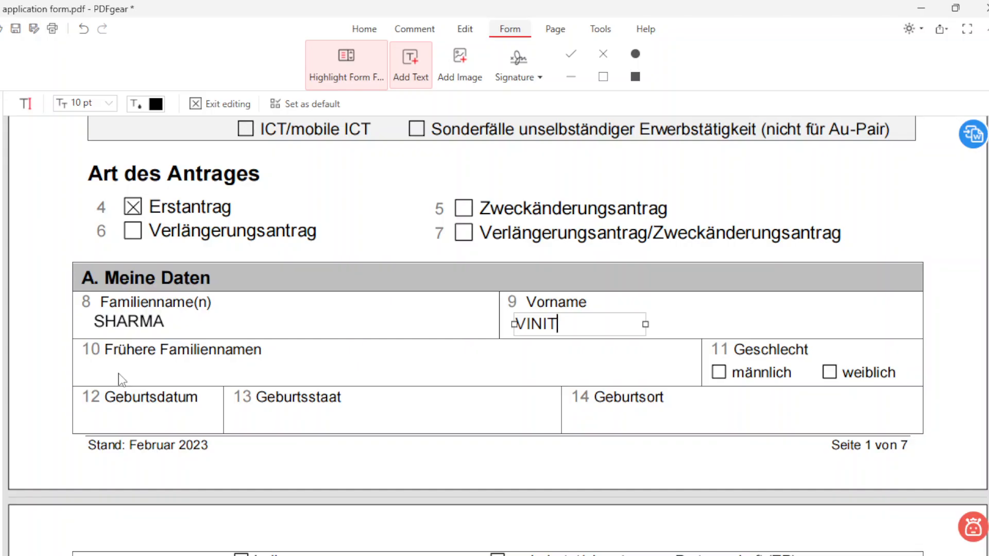
# Step: Enter the date of birth, INDIA as Geburtsstaat and JAIPUR as Geburtsort
pyautogui.click(93, 418)
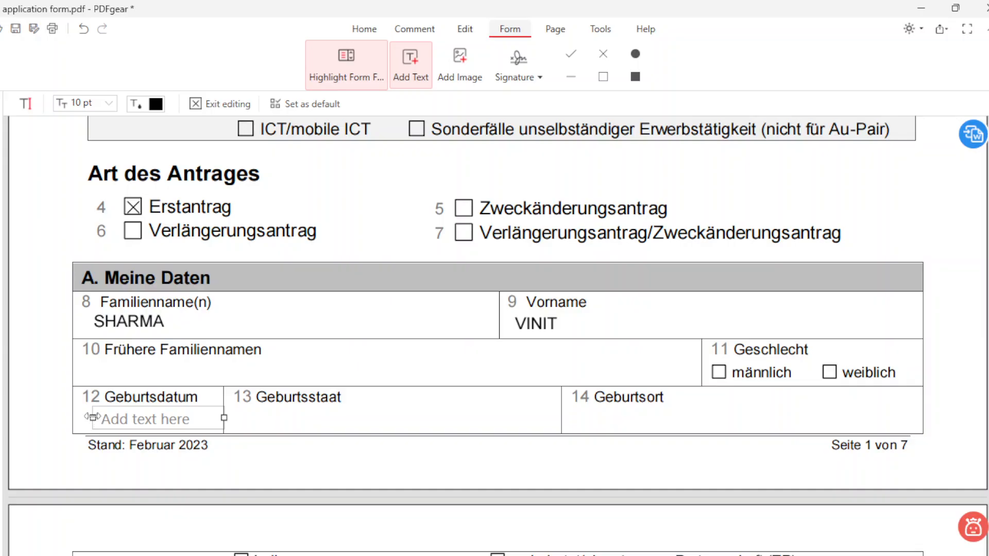
pyautogui.write('01.11')
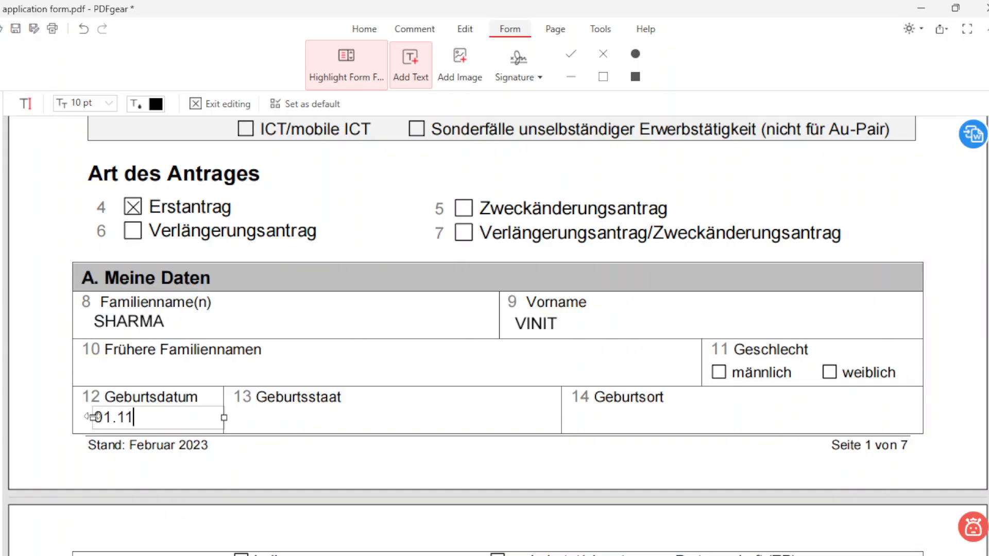
pyautogui.write('.1998')
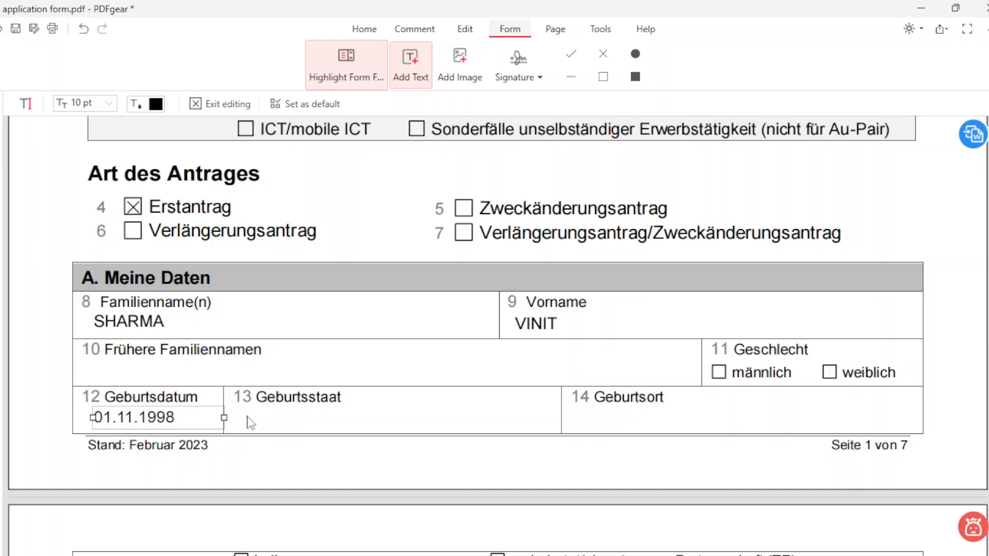
pyautogui.click(248, 419)
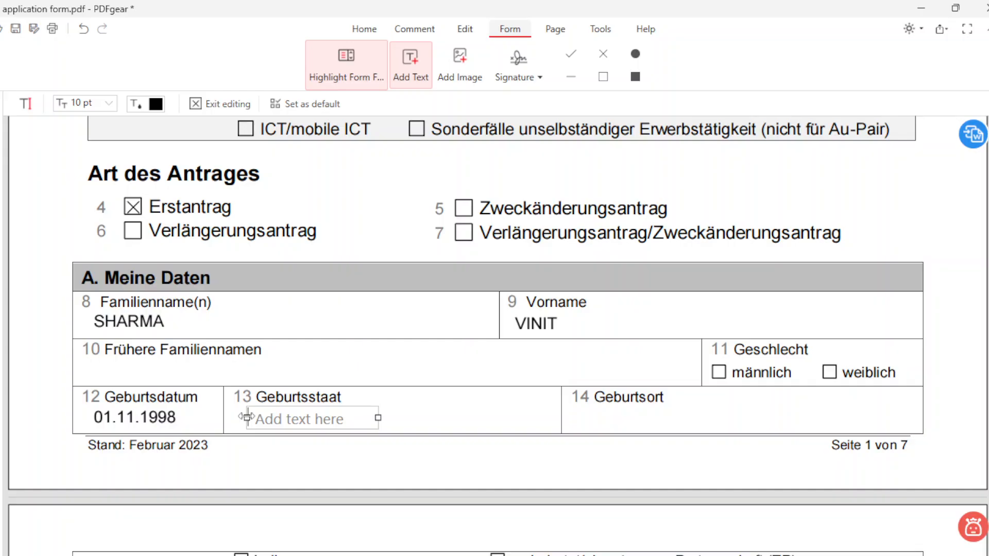
pyautogui.write('INDIA')
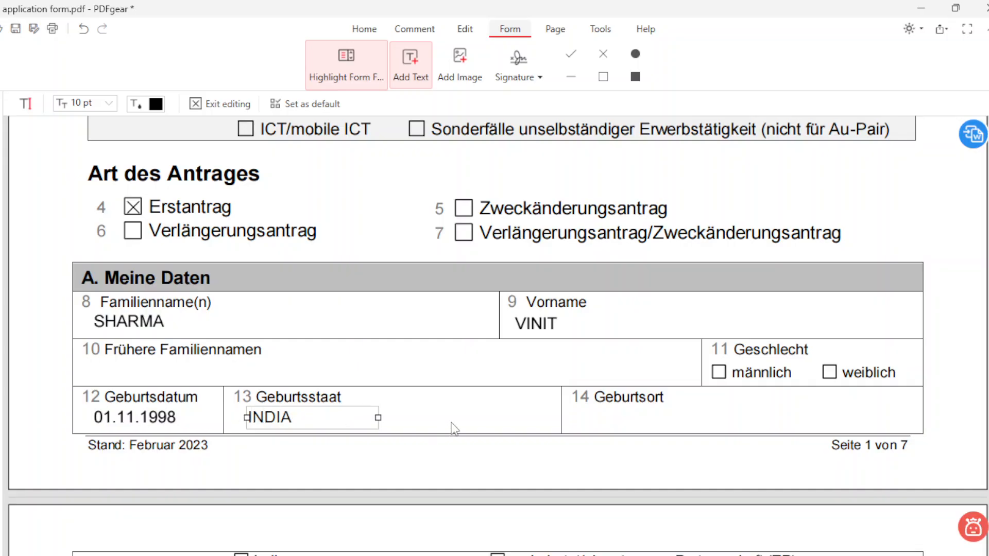
pyautogui.click(578, 416)
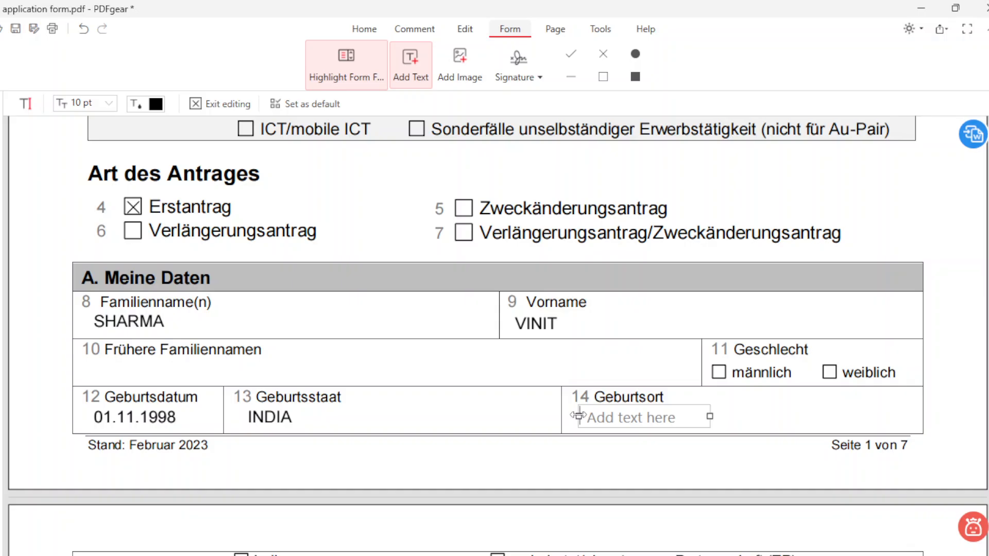
pyautogui.write('JAIPUR')
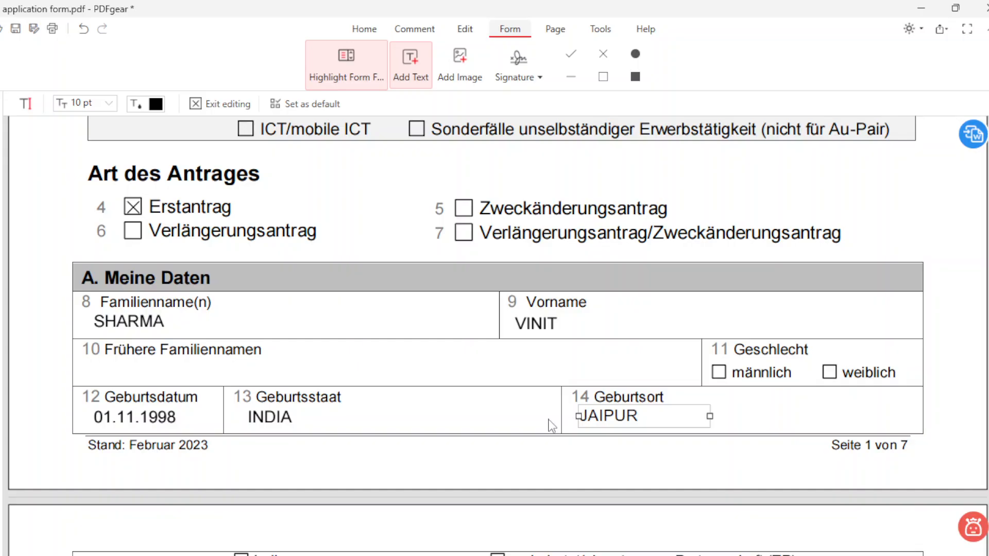
pyautogui.scroll(-5, 539, 420)
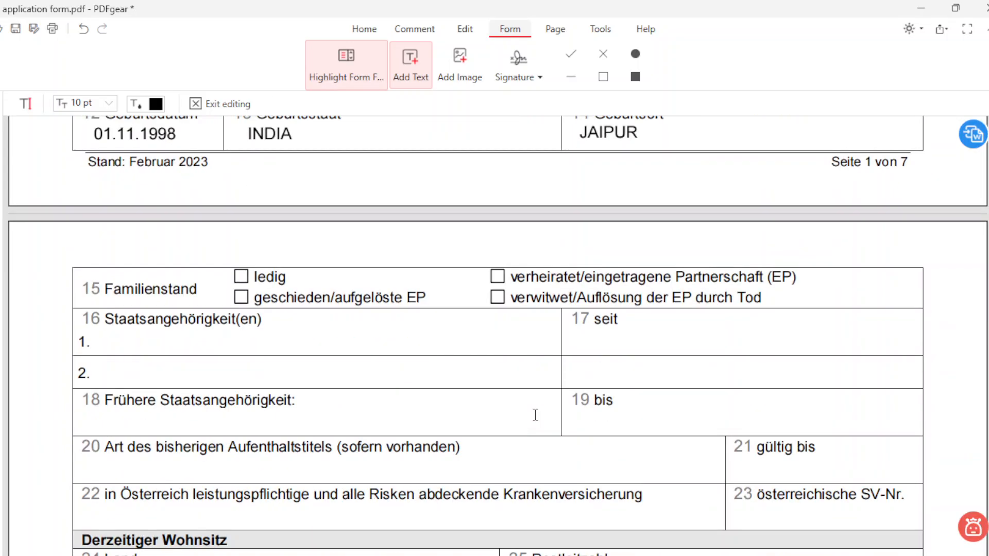
# Step: Put an X in the verheiratet/eingetragene Partnerschaft (EP) checkbox under Familienstand on page 2
pyautogui.scroll(-1, 535, 414)
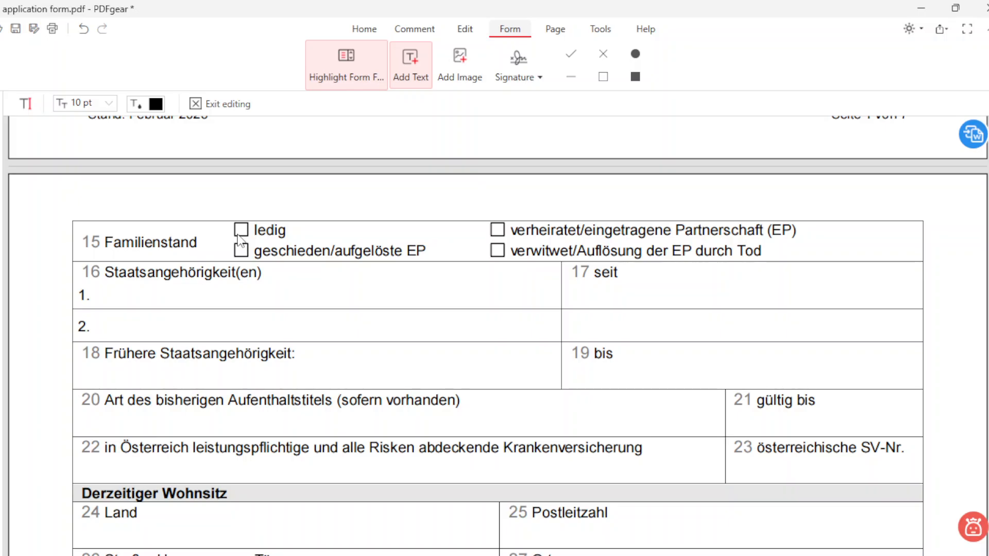
pyautogui.click(603, 54)
pyautogui.click(493, 236)
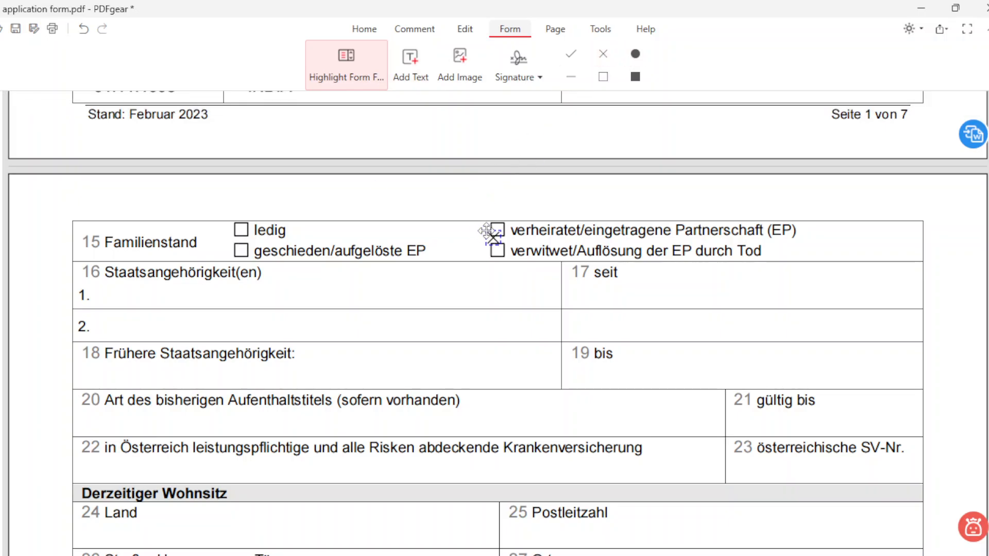
pyautogui.moveTo(487, 231); pyautogui.dragTo(491, 224)
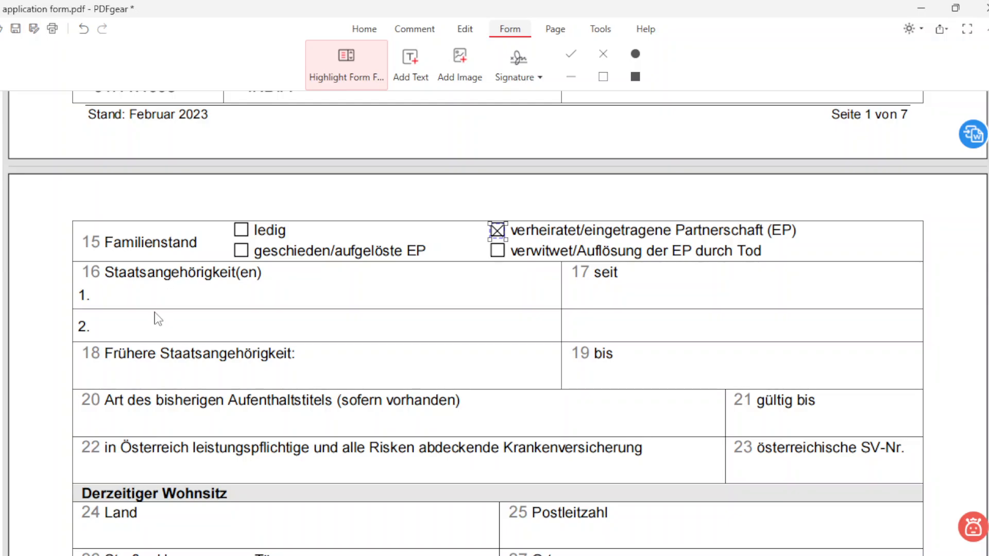
pyautogui.scroll(-2, 157, 320)
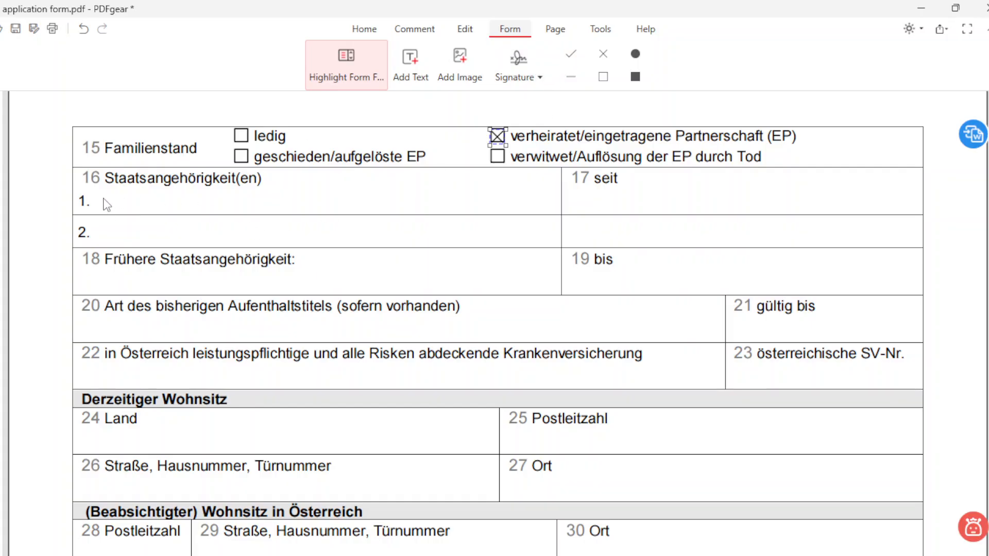
# Step: Enter INDIAN as nationality in field 16 and BY BIRTH in the seit field 17
pyautogui.click(112, 207)
pyautogui.click(411, 65)
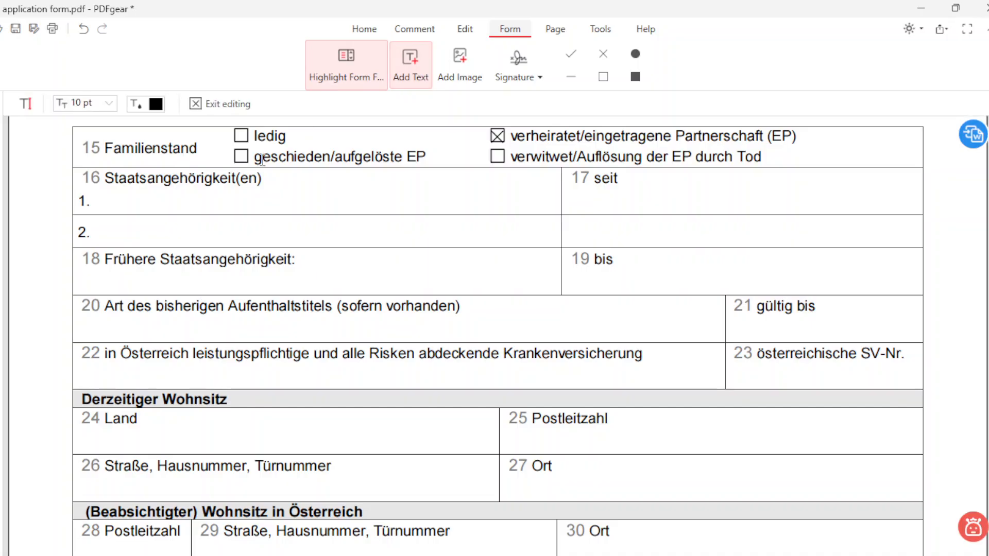
pyautogui.click(111, 197)
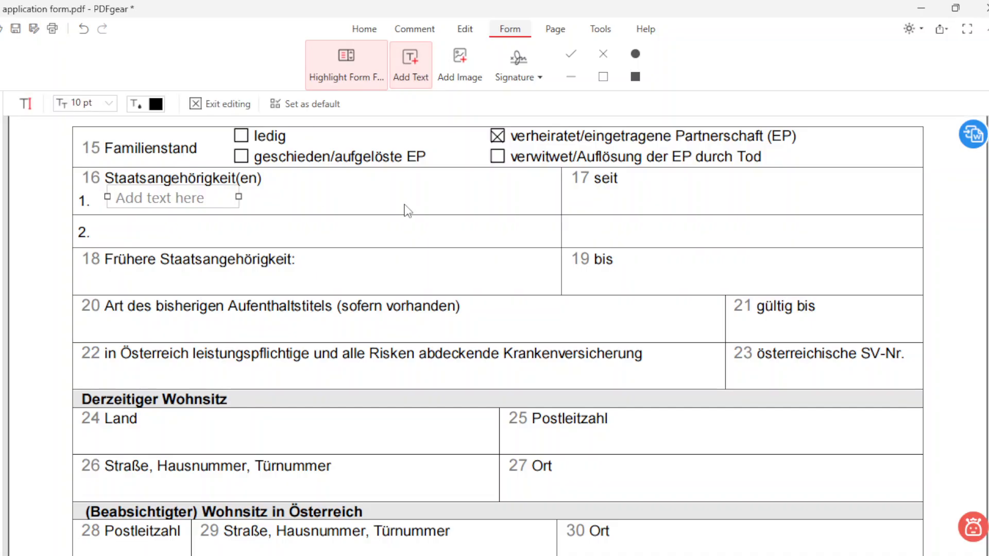
pyautogui.write('INDIAN')
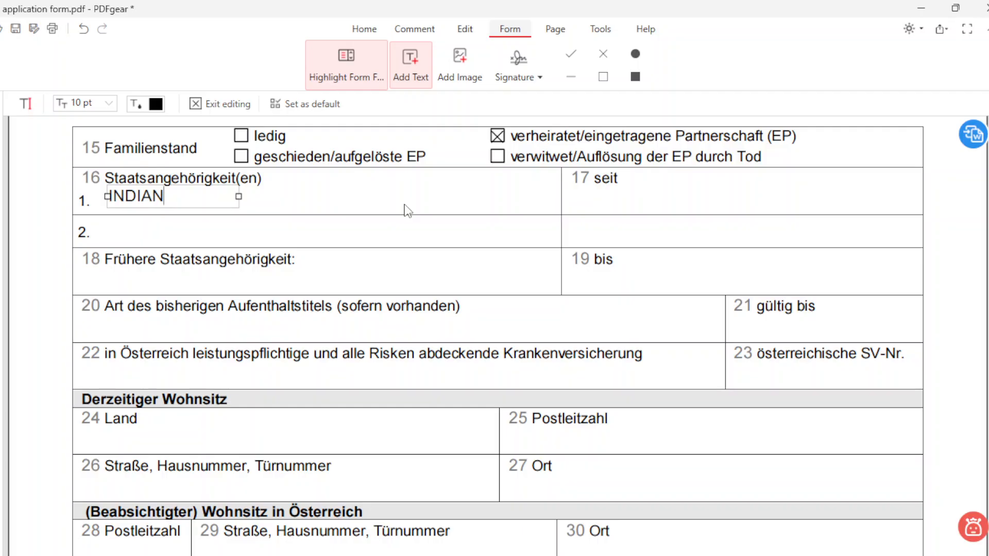
pyautogui.click(597, 204)
pyautogui.click(598, 204)
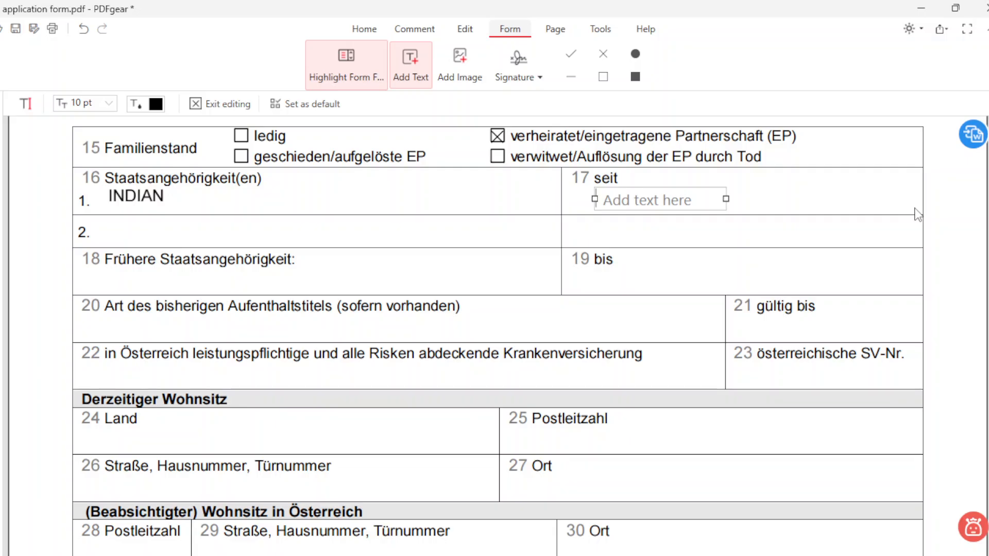
pyautogui.write('BY B')
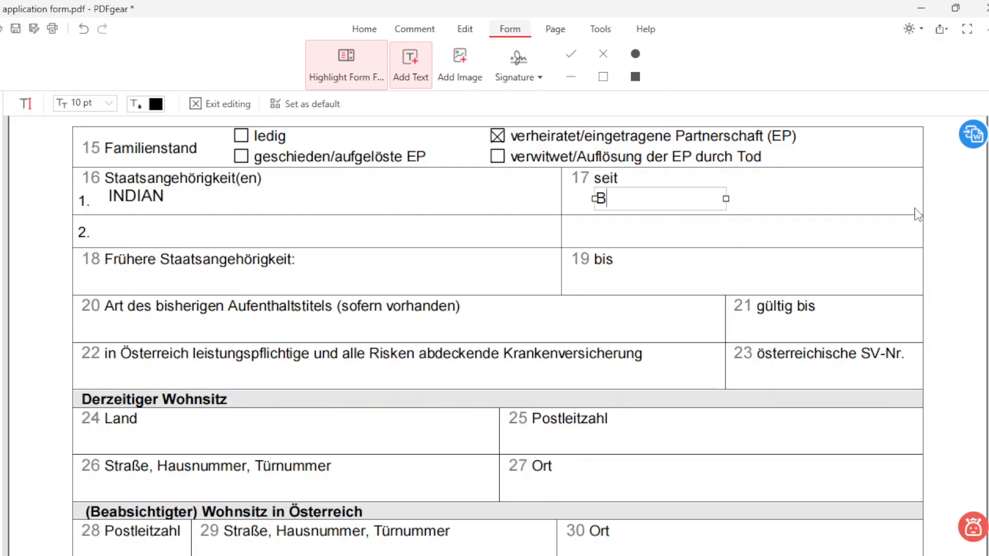
pyautogui.write('RTH')
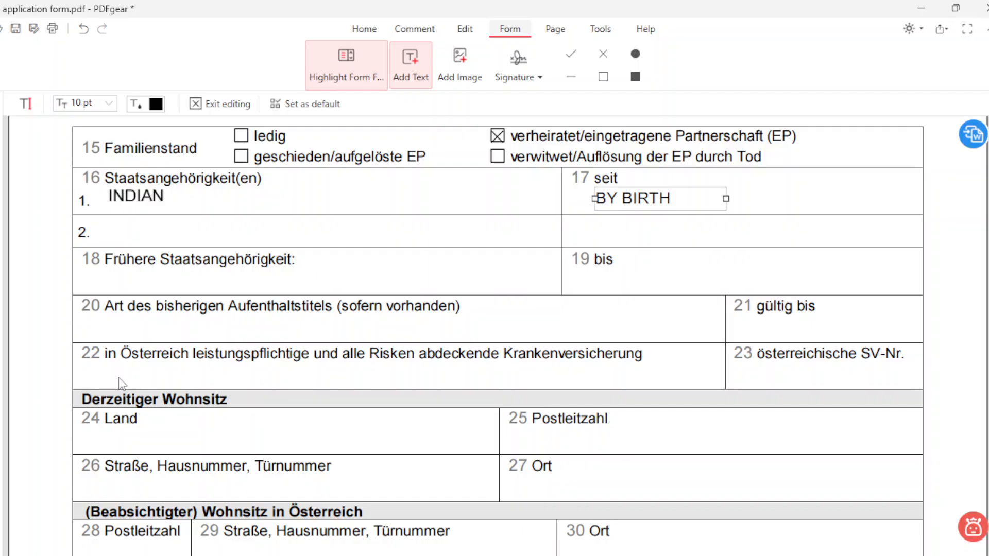
# Step: Enter TATA AIG TRAVEL GUARD as health insurer in field 22, widened onto one line
pyautogui.click(87, 372)
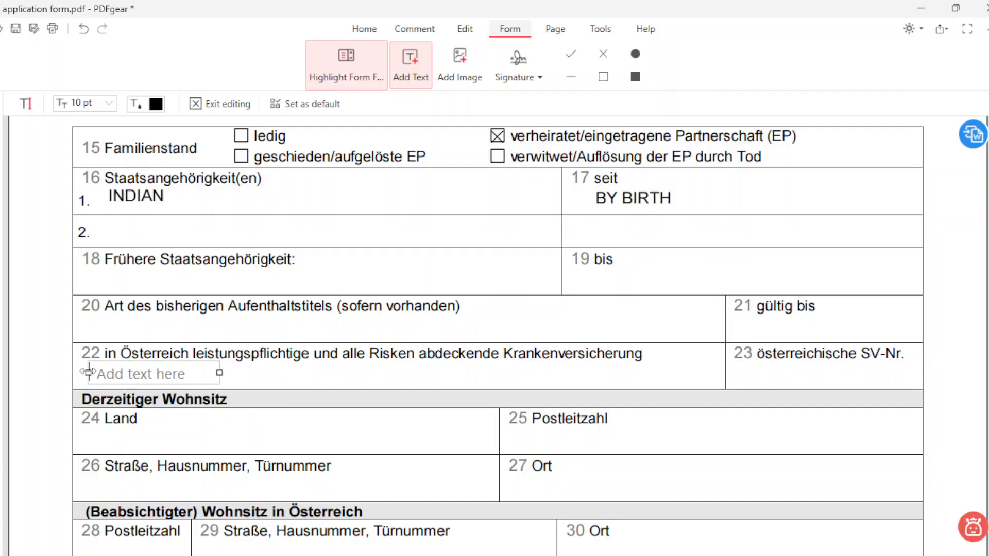
pyautogui.write('TRA')
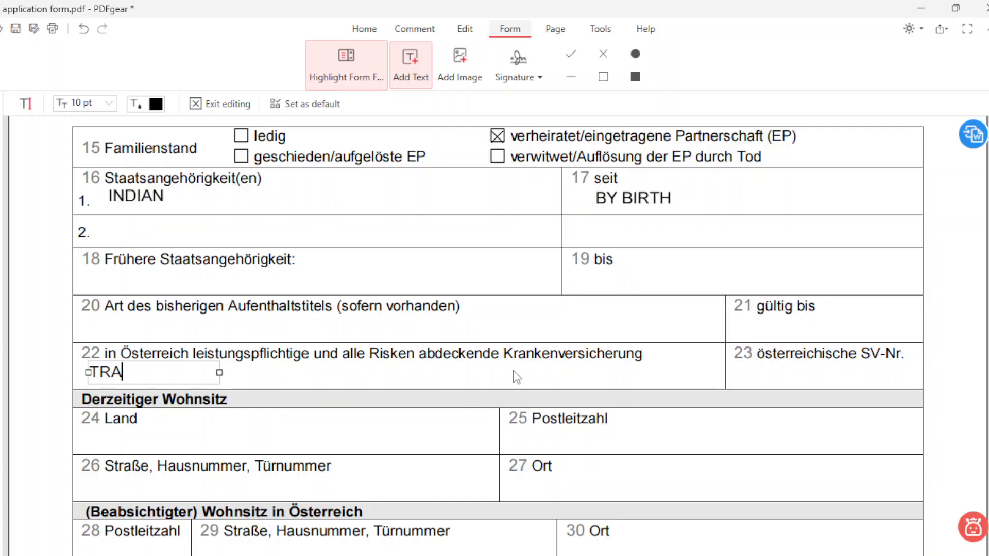
pyautogui.press('BackSpace')
pyautogui.press('BackSpace')
pyautogui.write('ATA AIG TRAVE')
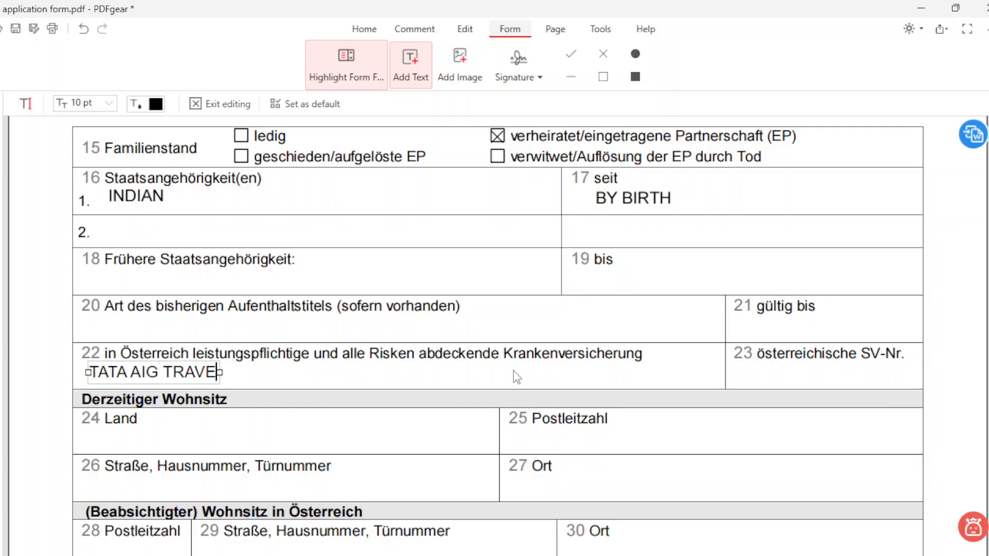
pyautogui.write('L GU')
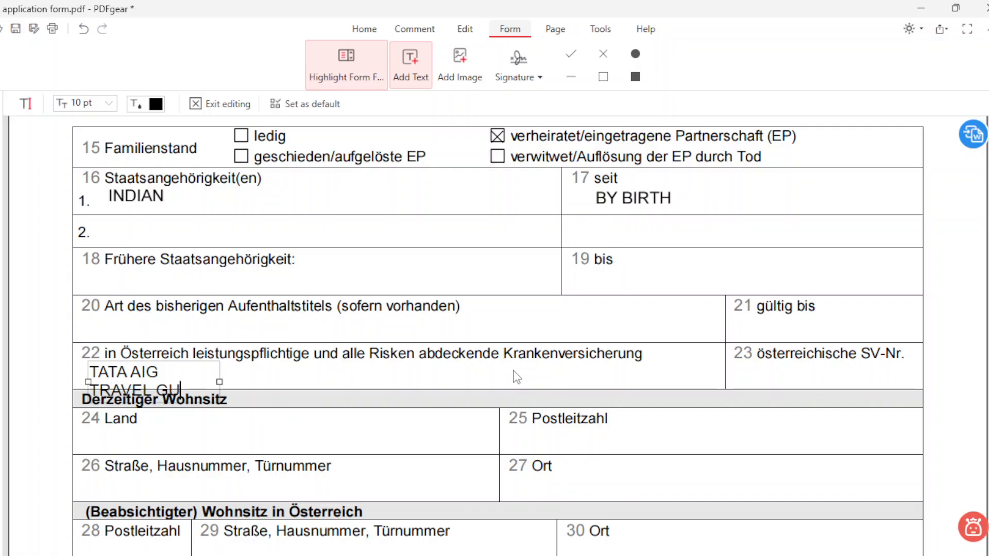
pyautogui.write('ARD')
pyautogui.click(514, 371)
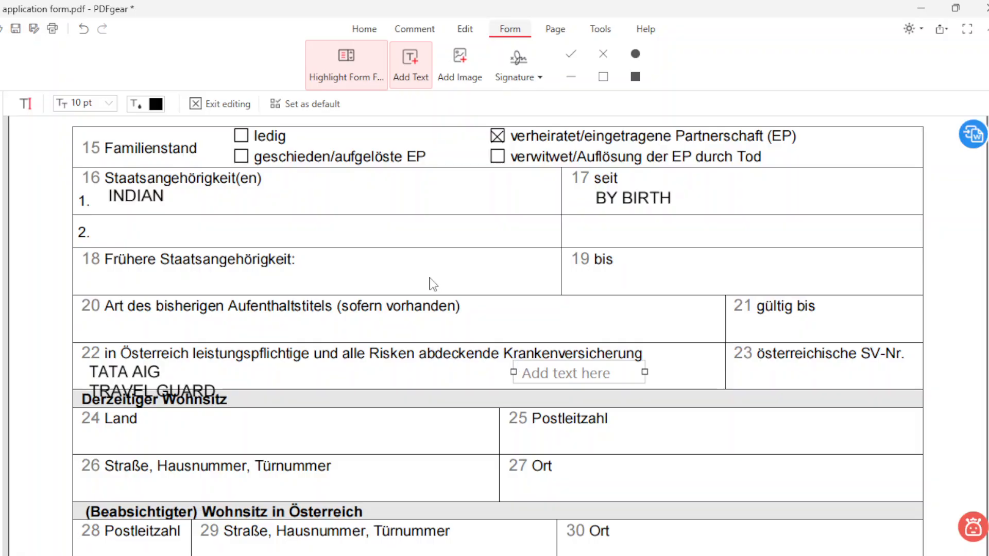
pyautogui.click(147, 377)
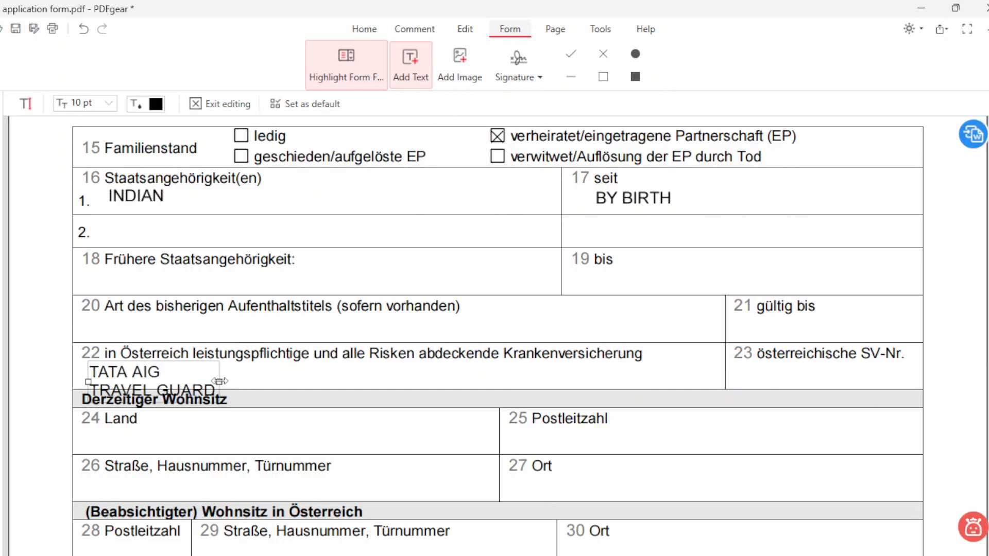
pyautogui.moveTo(219, 382); pyautogui.dragTo(380, 371)
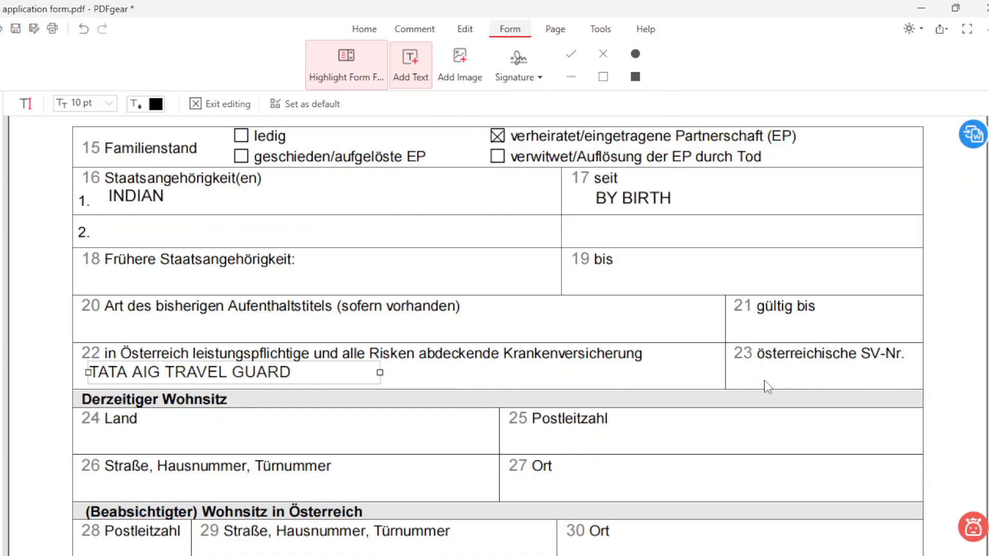
# Step: Enter the social insurance number in field 23, INDIA as Land, and the postal code
pyautogui.click(745, 372)
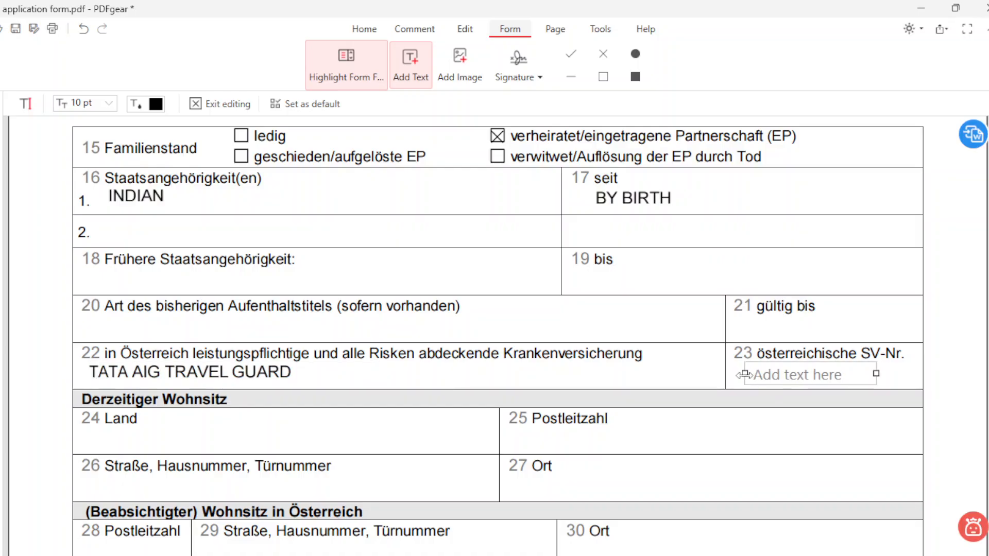
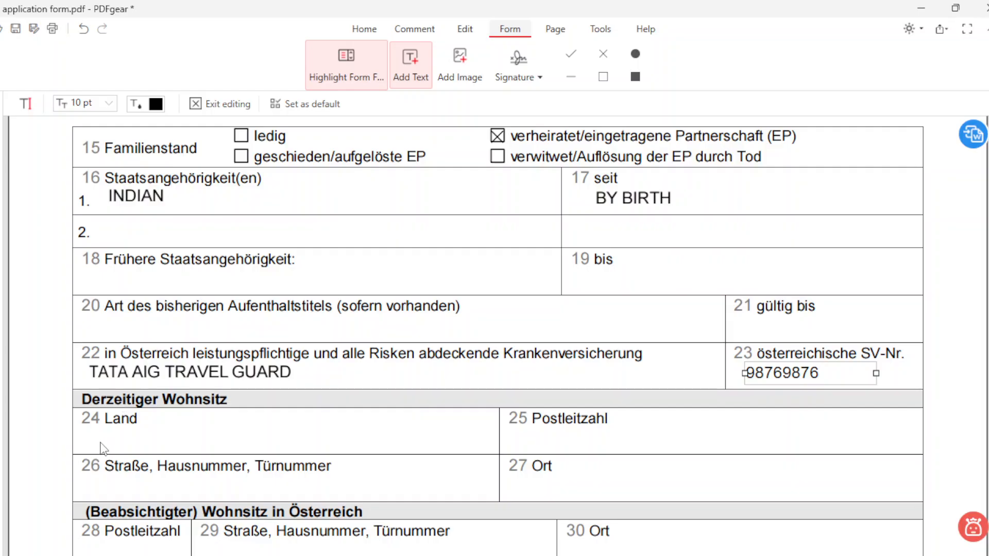
pyautogui.click(86, 437)
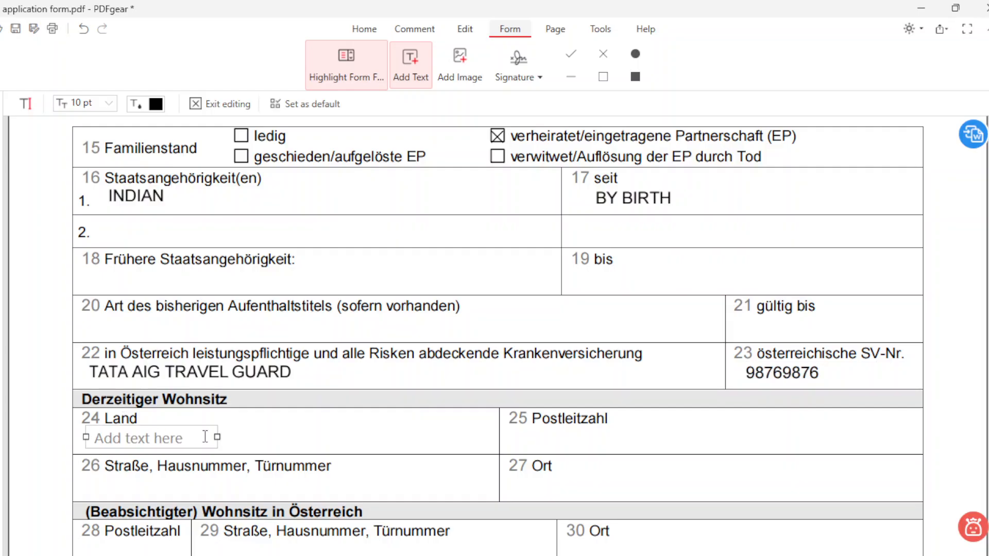
pyautogui.write('INDIA')
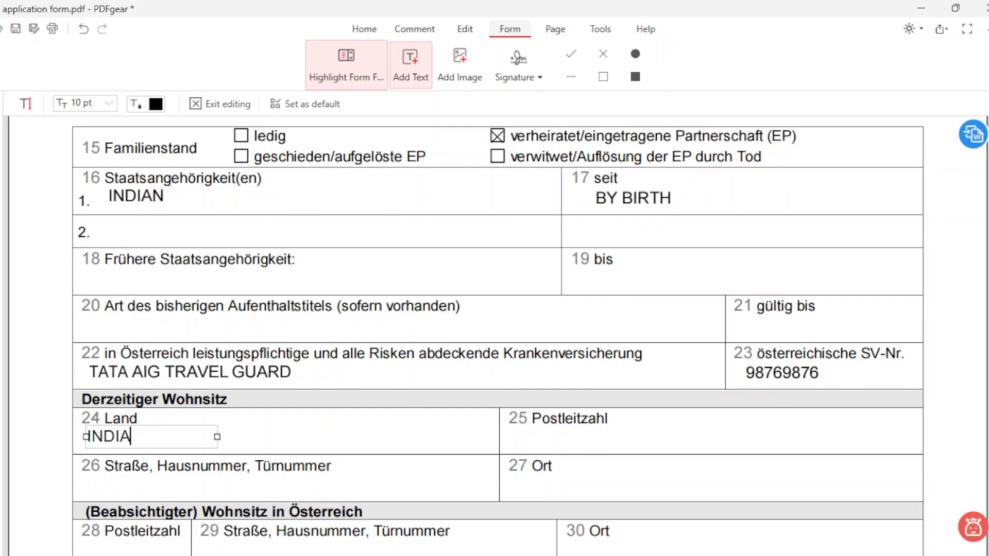
pyautogui.click(520, 445)
pyautogui.click(517, 442)
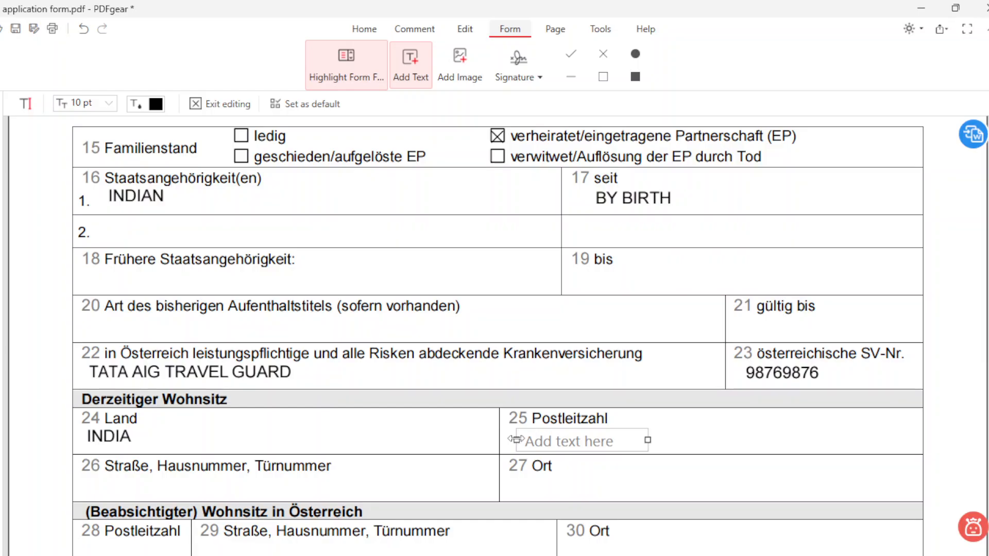
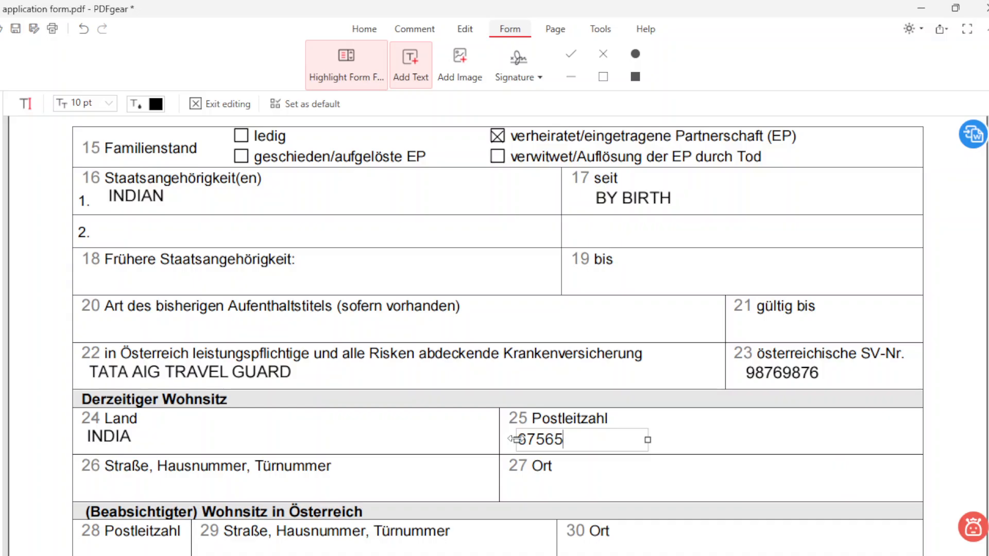
# Step: Enter the current street address on one widened line in field 26 and BANGALORE as Ort
pyautogui.click(104, 486)
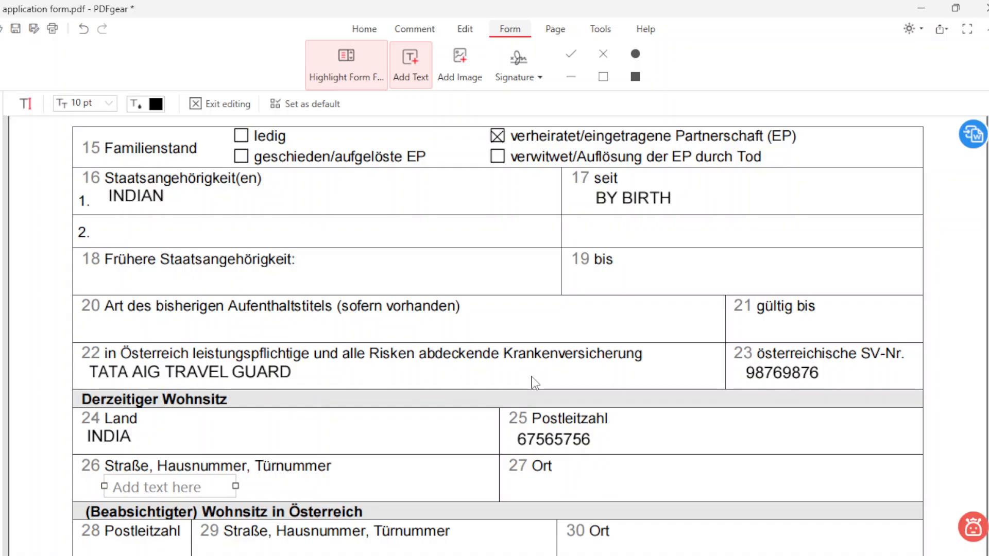
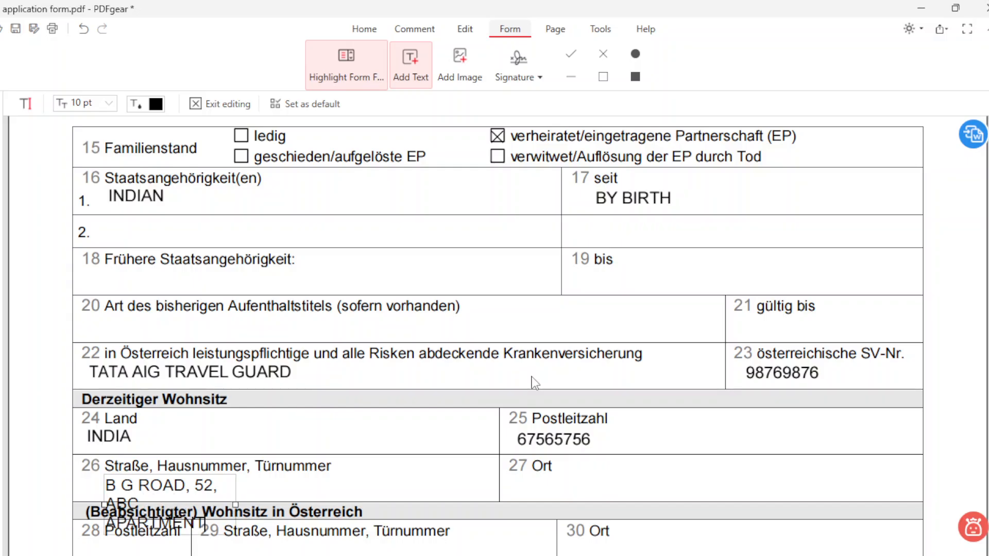
pyautogui.moveTo(236, 505); pyautogui.dragTo(448, 498)
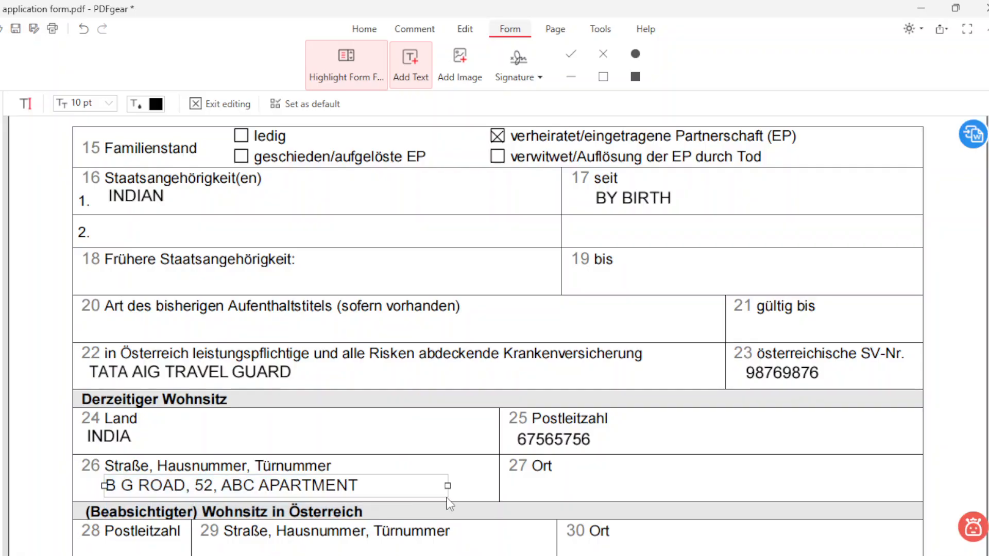
pyautogui.click(527, 488)
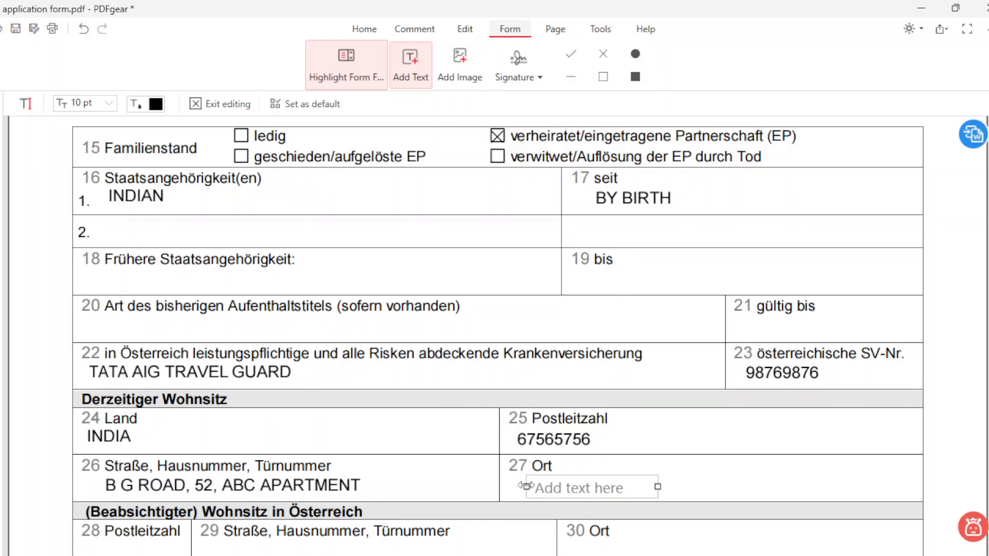
pyautogui.write('BANGALORE')
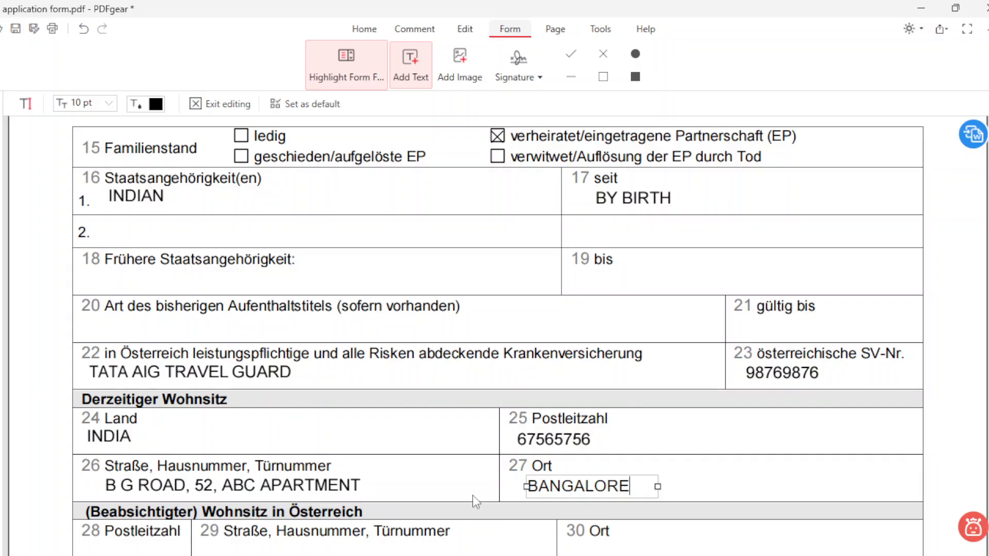
# Step: Enter the intended residence's postcode in field 28, narrowing the box to fit
pyautogui.scroll(-2, 400, 484)
pyautogui.scroll(-2, 400, 461)
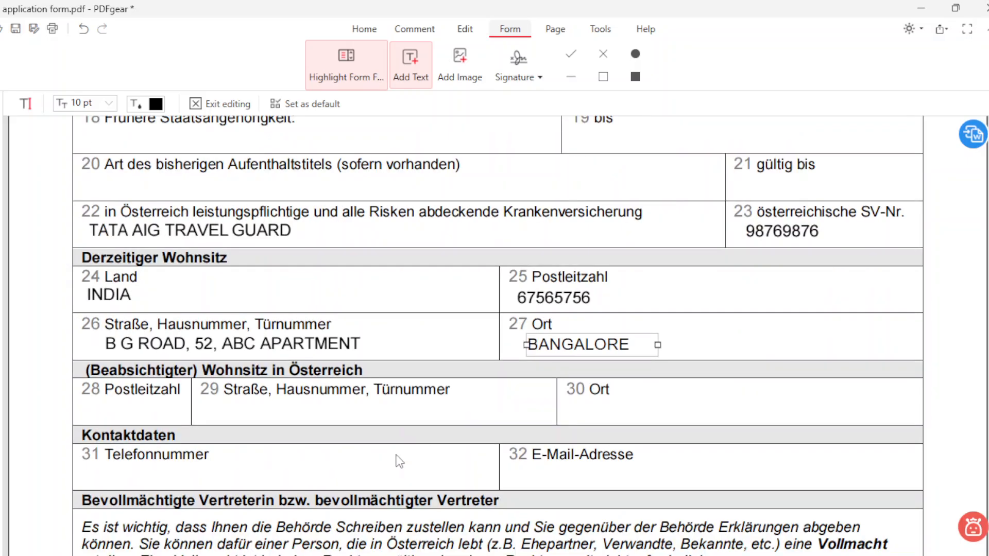
pyautogui.scroll(-1, 399, 460)
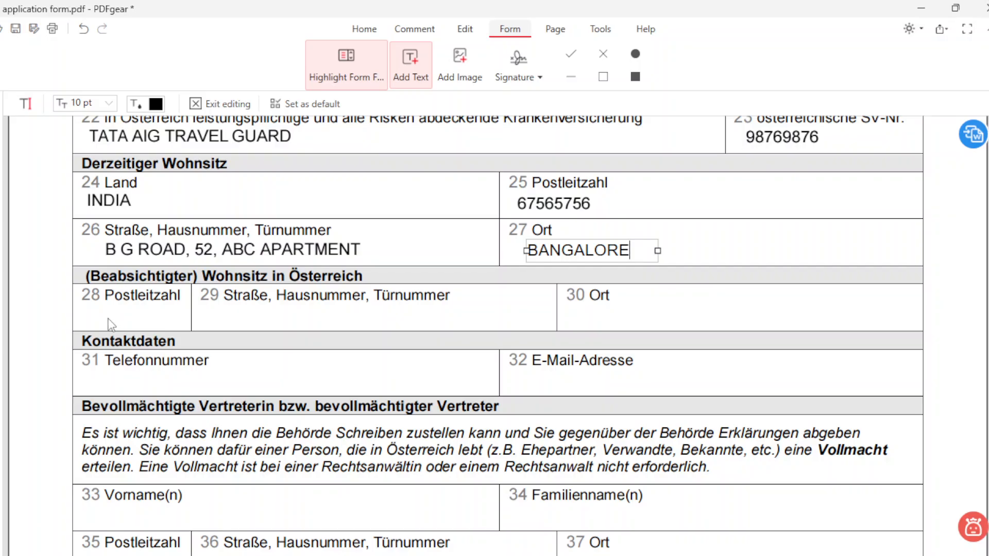
pyautogui.click(95, 313)
pyautogui.click(95, 312)
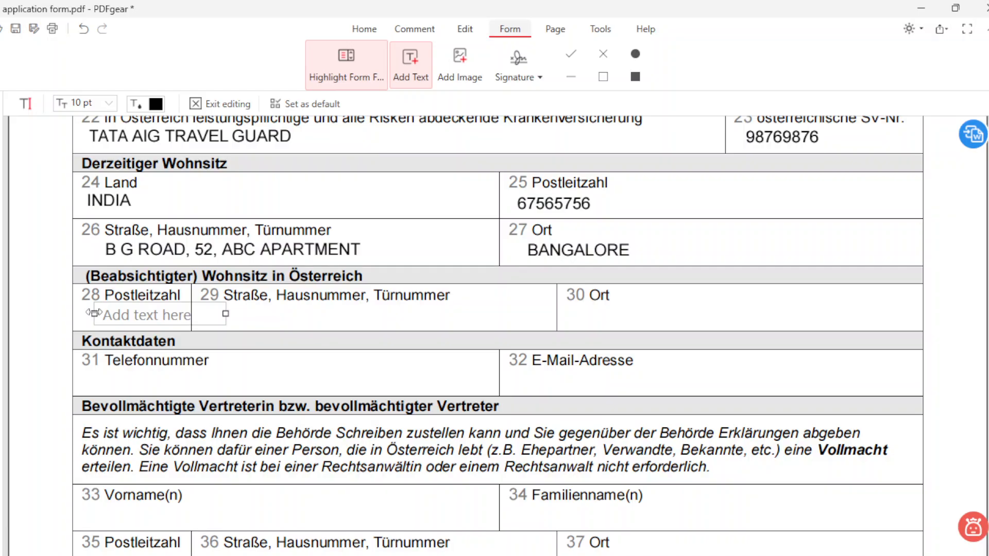
pyautogui.write('65')
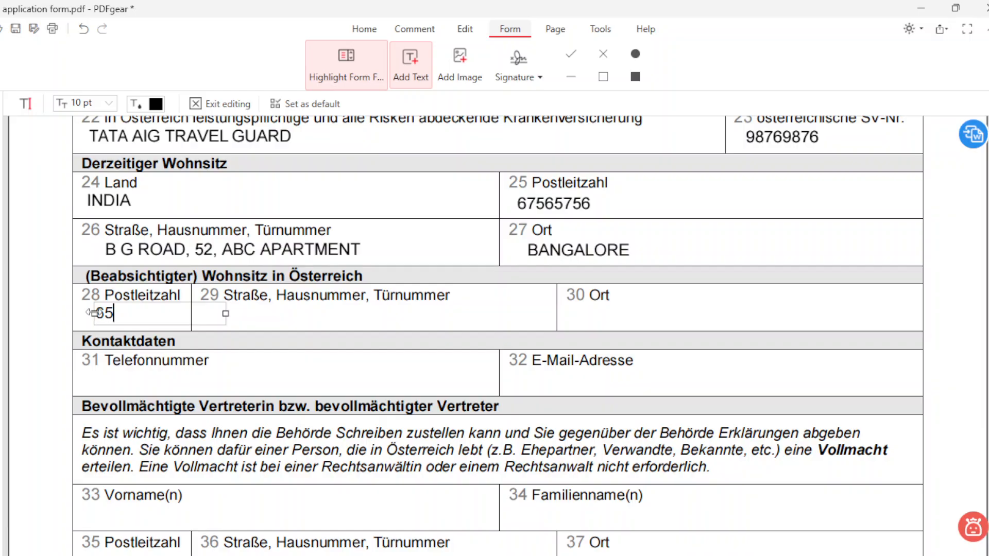
pyautogui.write('60')
pyautogui.moveTo(225, 313); pyautogui.dragTo(177, 317)
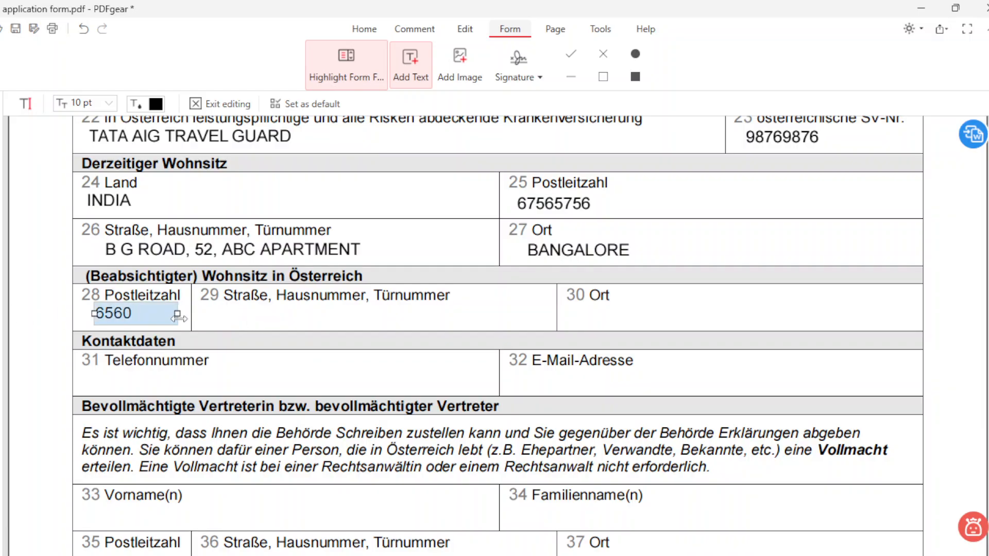
pyautogui.click(221, 317)
# Step: Enter the street and house number in a widened field 29 and LINZ as Ort
pyautogui.click(221, 317)
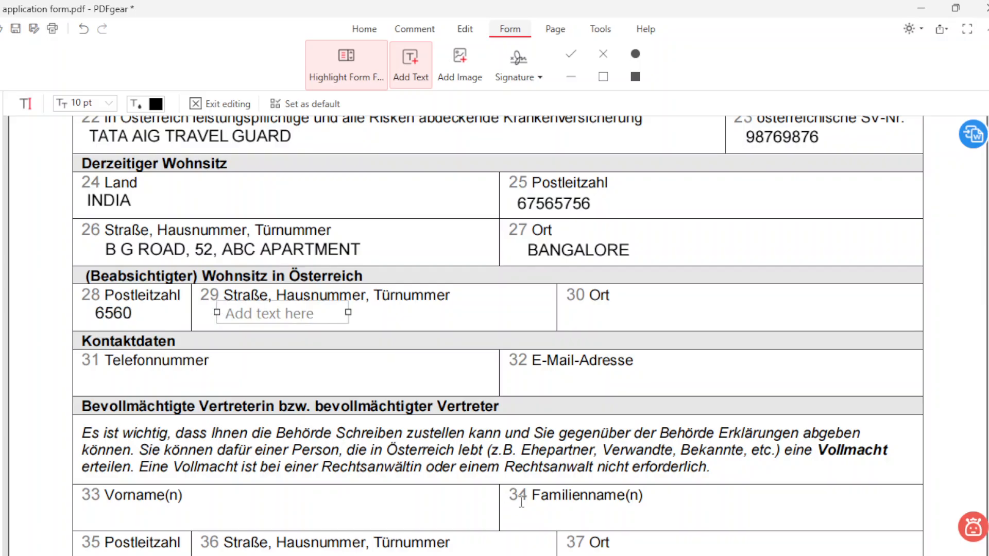
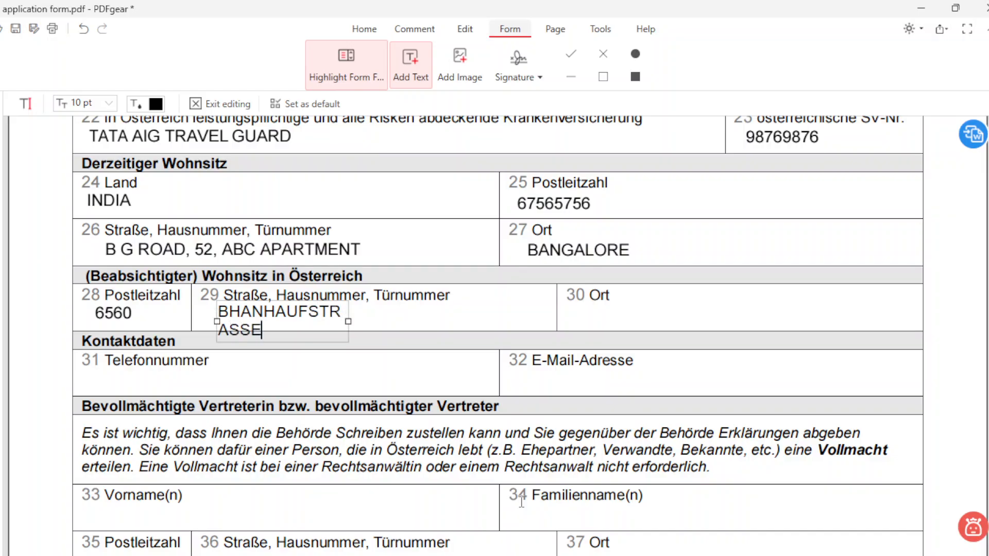
pyautogui.moveTo(355, 321); pyautogui.dragTo(535, 321)
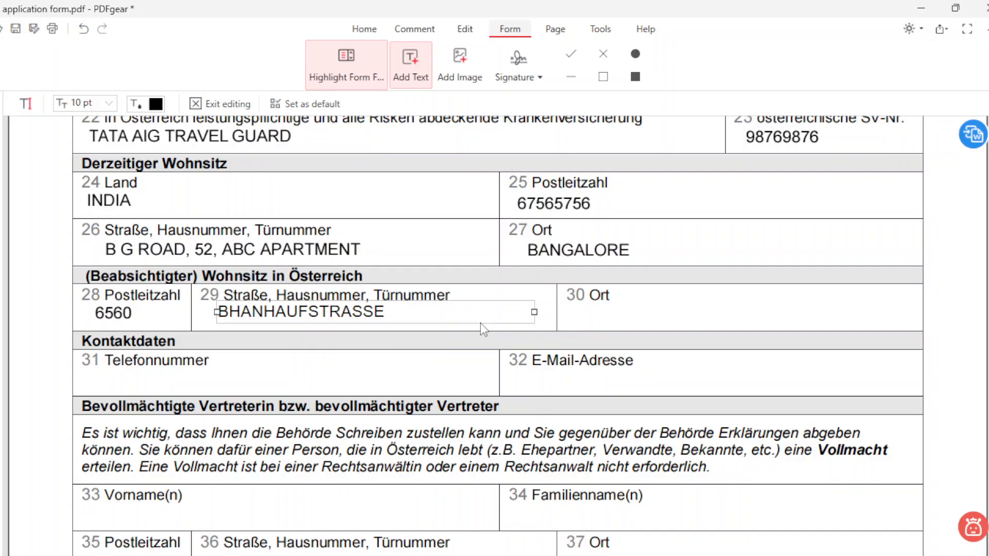
pyautogui.click(580, 314)
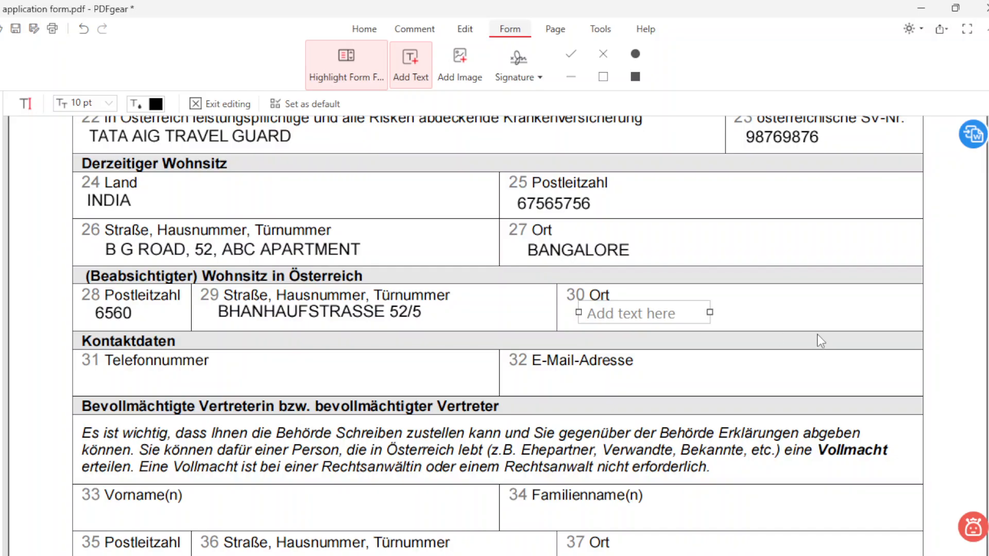
pyautogui.write('LINZ')
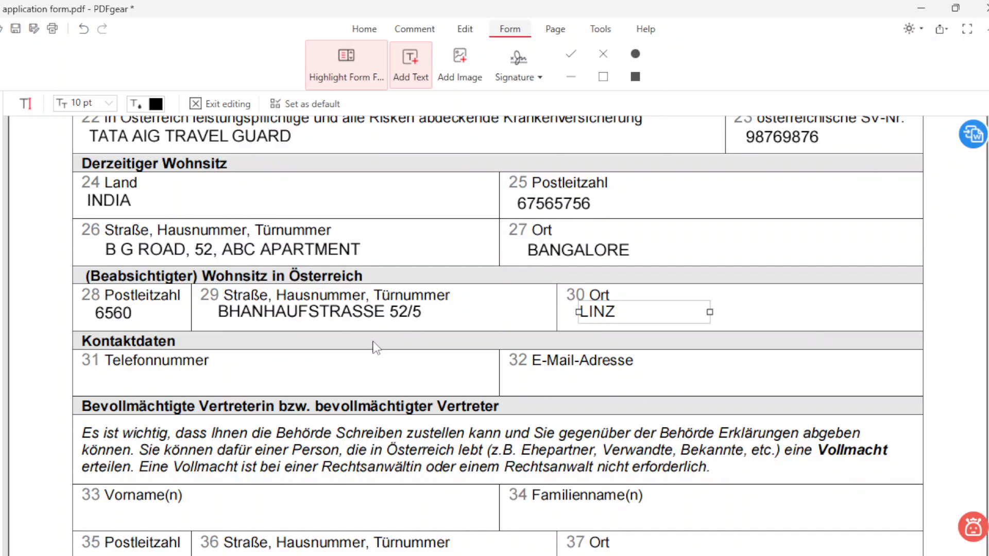
# Step: Enter the applicant's phone number in field 31 and e-mail address on one line in field 32
pyautogui.click(111, 386)
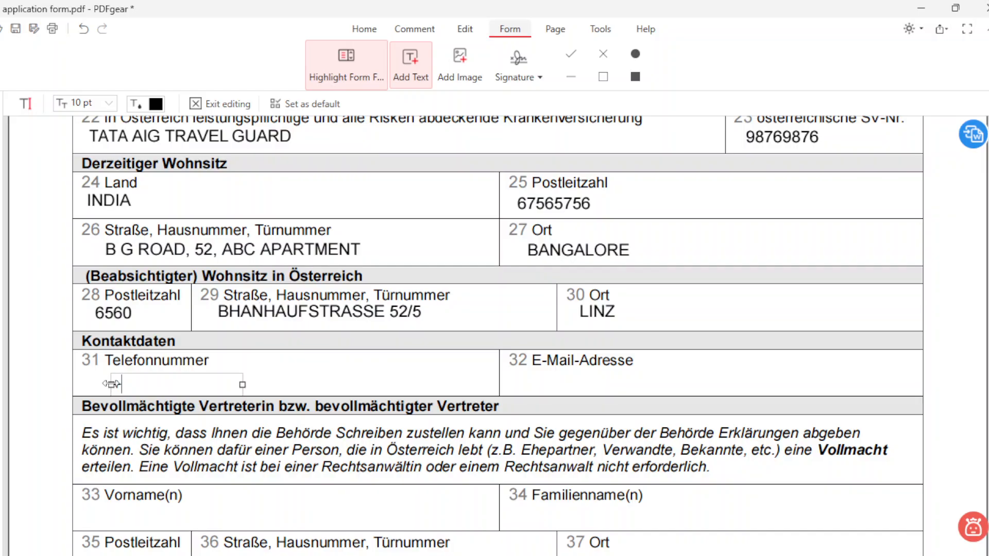
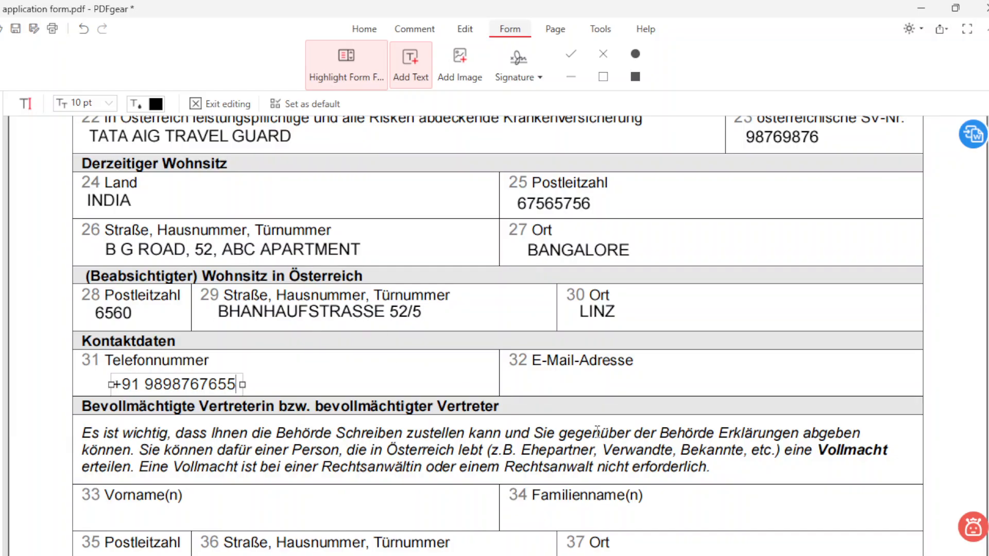
pyautogui.click(532, 382)
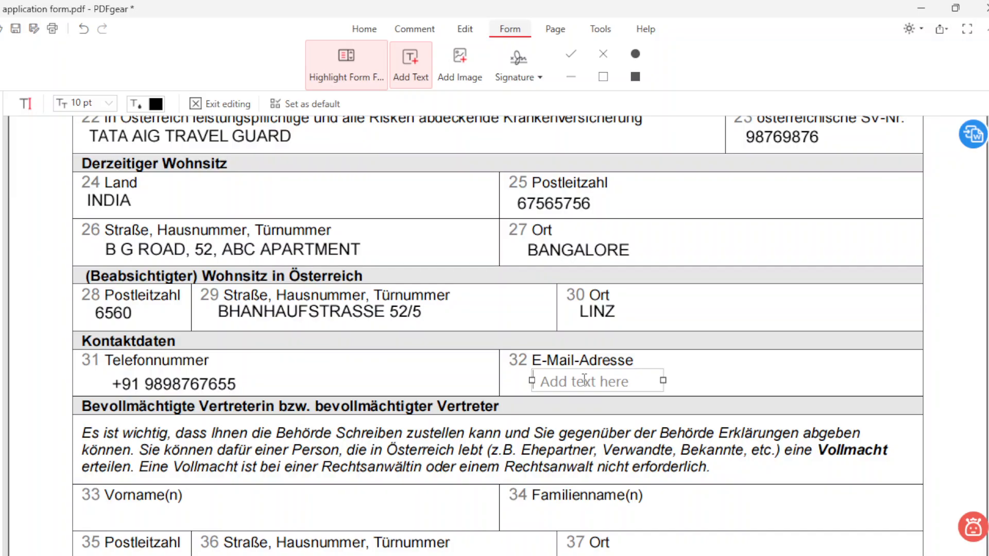
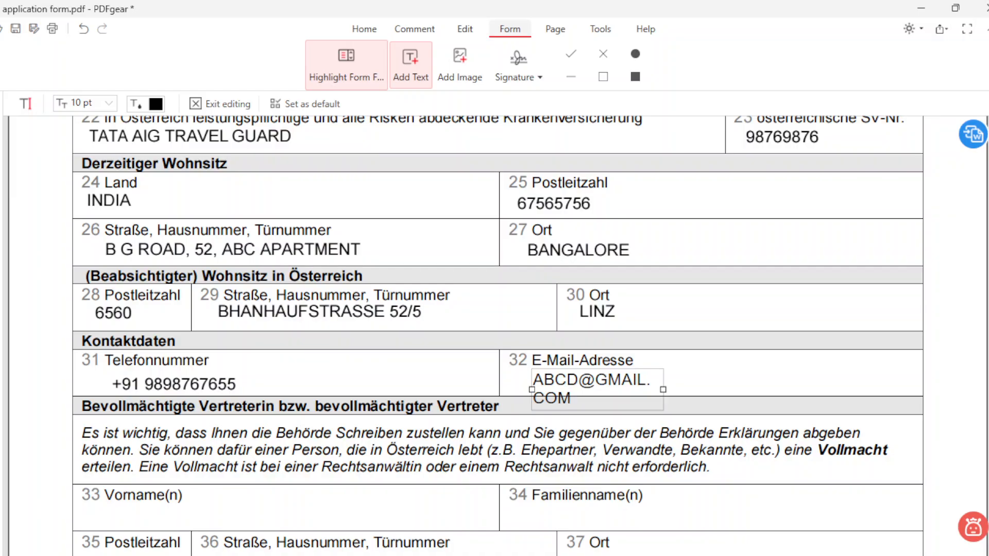
pyautogui.moveTo(662, 390); pyautogui.dragTo(758, 387)
# Step: Scroll to section B and enter the spouse's surname and first name in fields 54 and 55
pyautogui.scroll(-2, 429, 416)
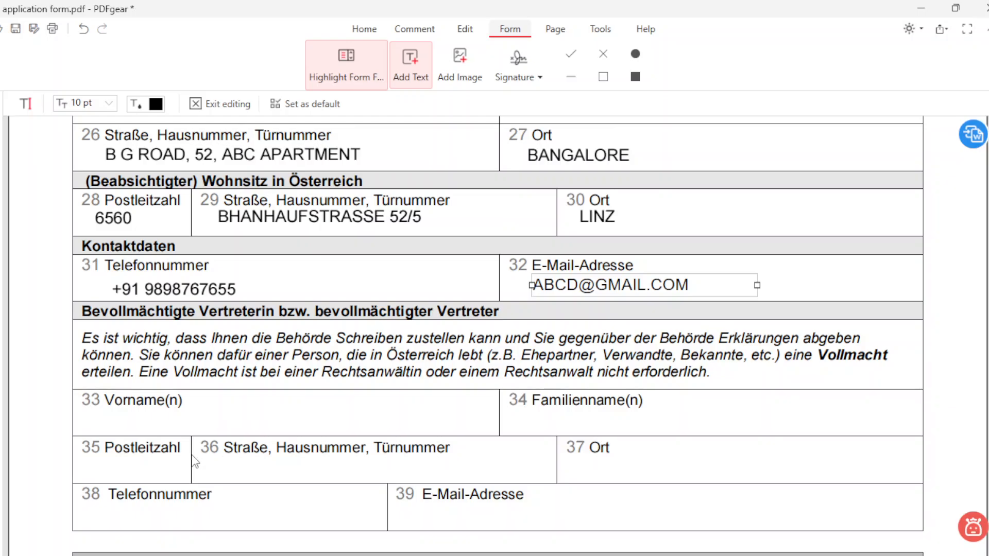
pyautogui.scroll(-5, 194, 461)
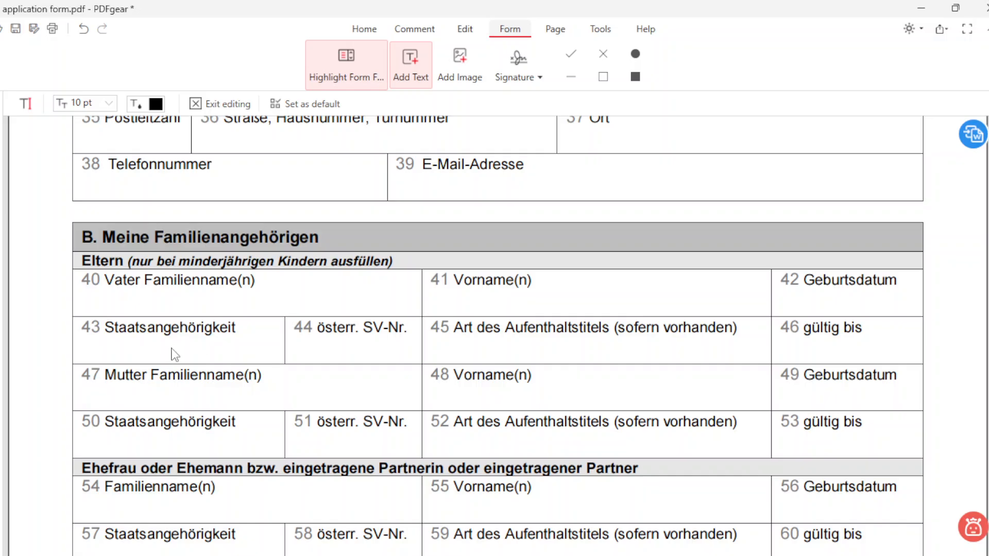
pyautogui.scroll(-1, 175, 361)
pyautogui.scroll(-1, 178, 388)
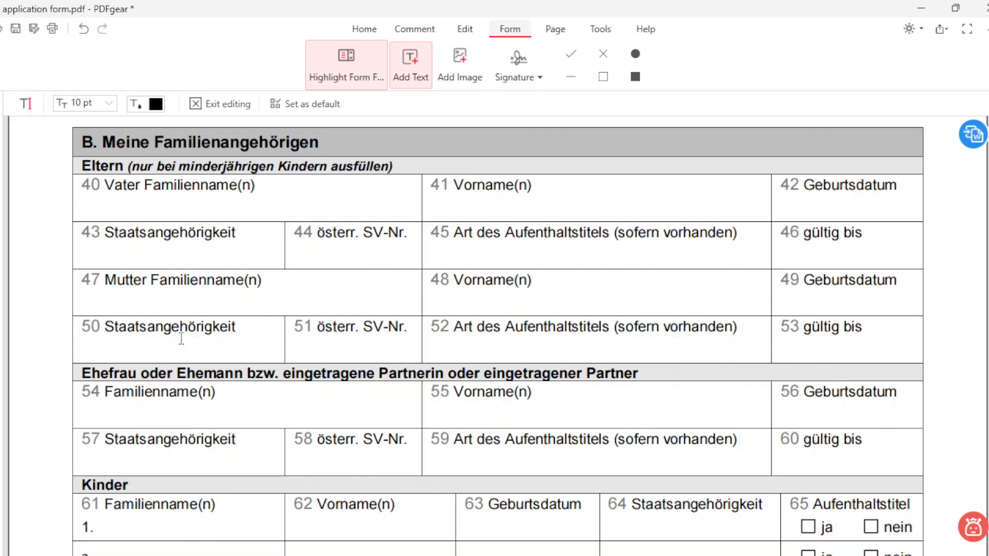
pyautogui.scroll(-2, 132, 397)
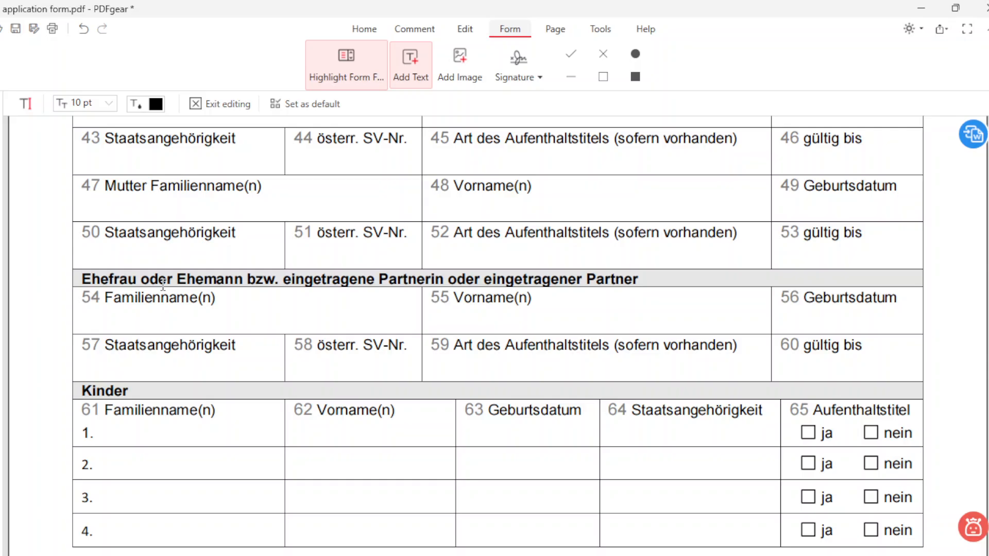
pyautogui.click(101, 316)
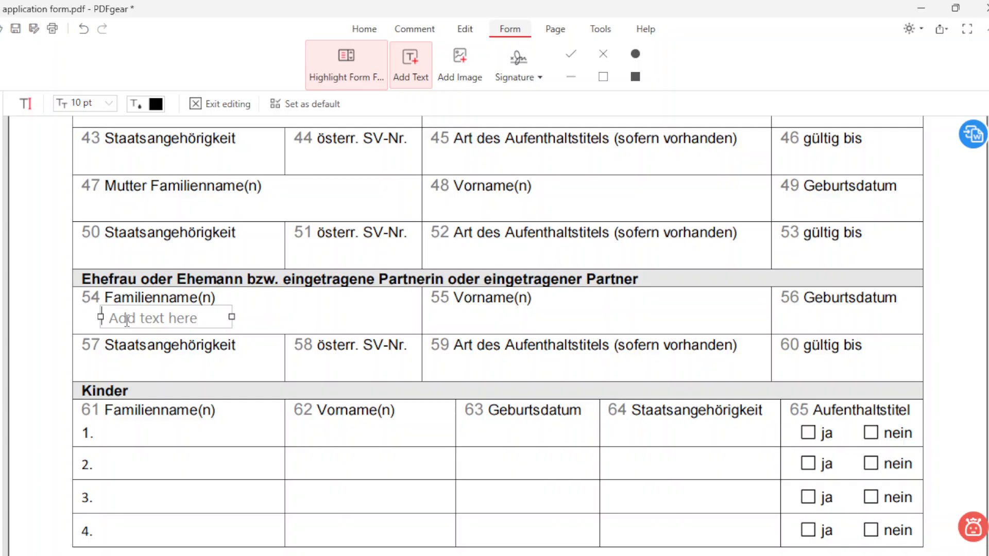
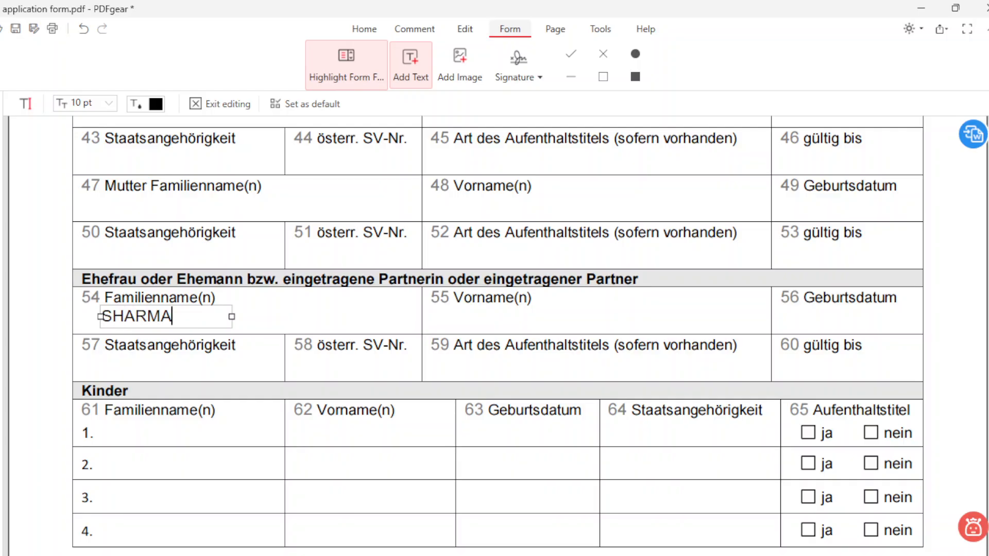
pyautogui.click(456, 321)
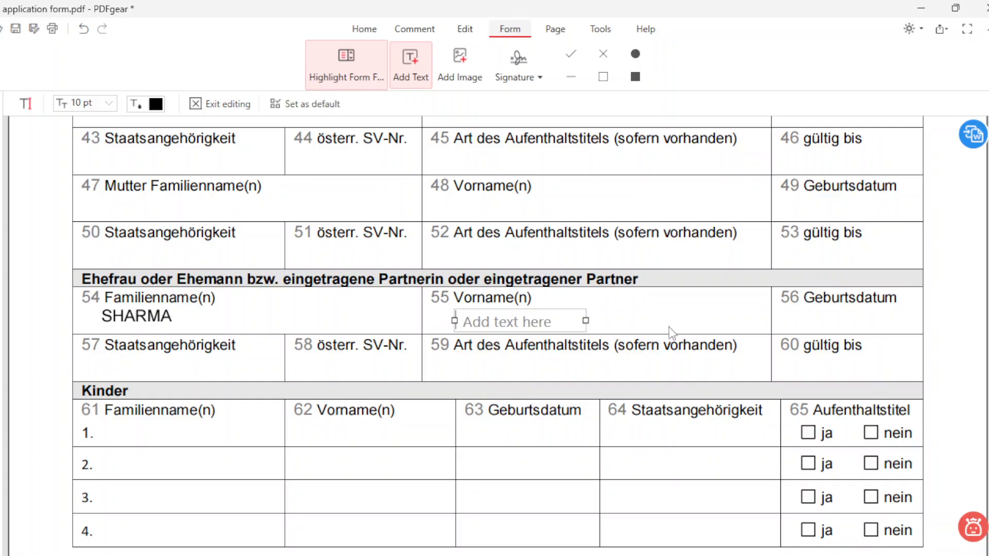
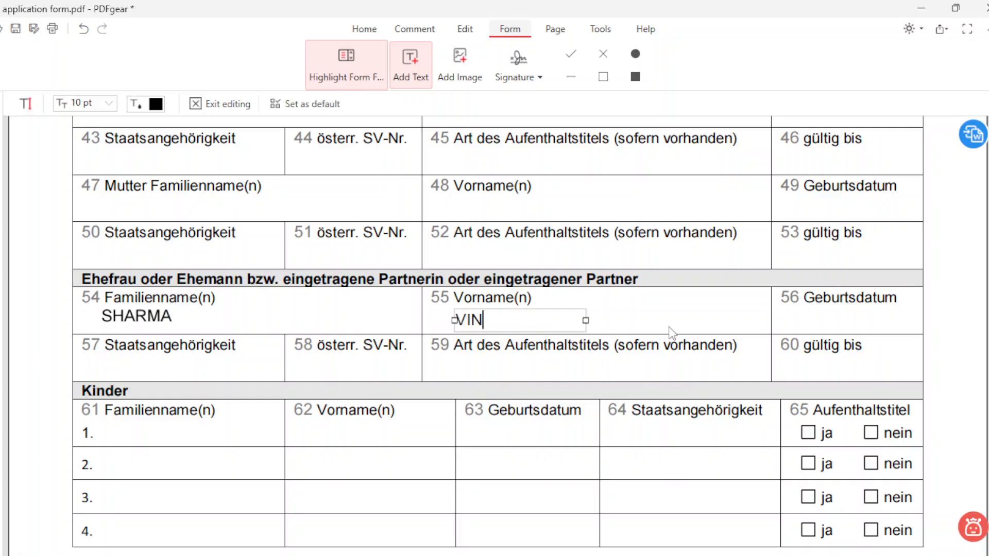
# Step: Enter the spouse's birth date and INDIAN nationality, then click through the first child-row fields
pyautogui.click(792, 317)
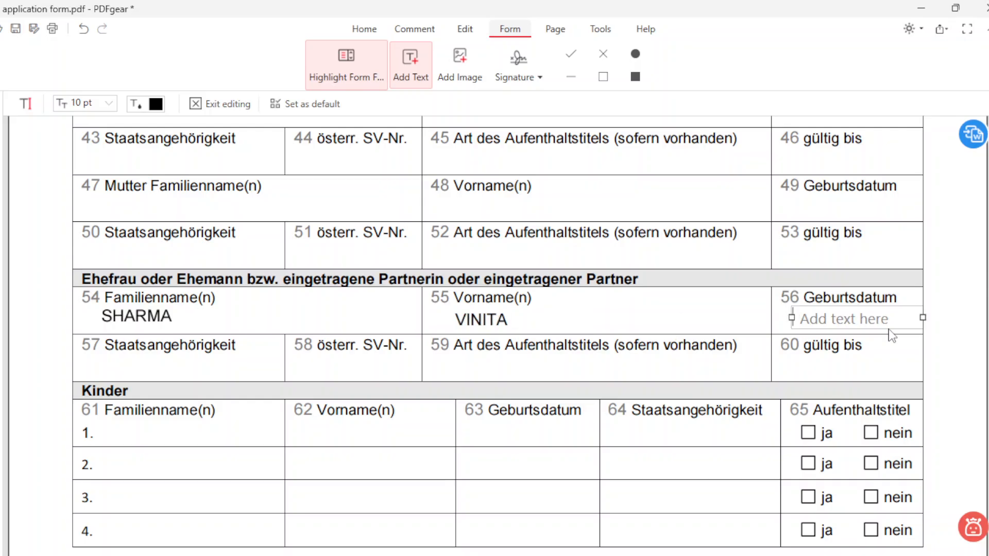
pyautogui.write('01')
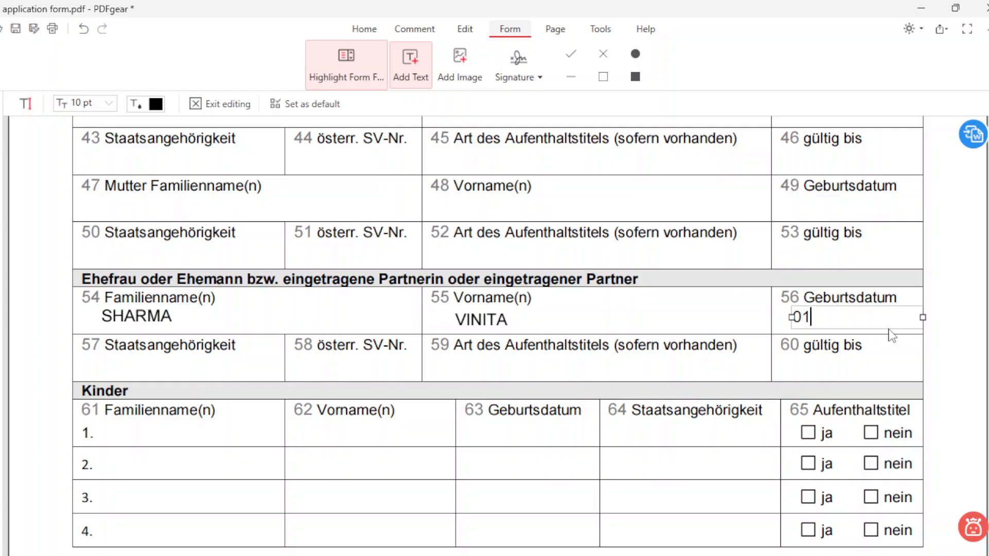
pyautogui.write('.11.2000')
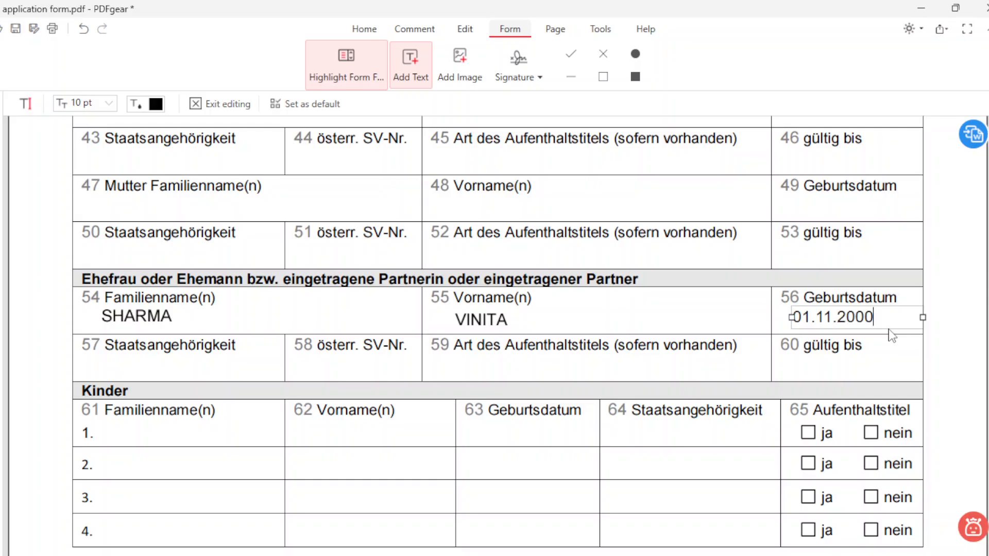
pyautogui.click(126, 363)
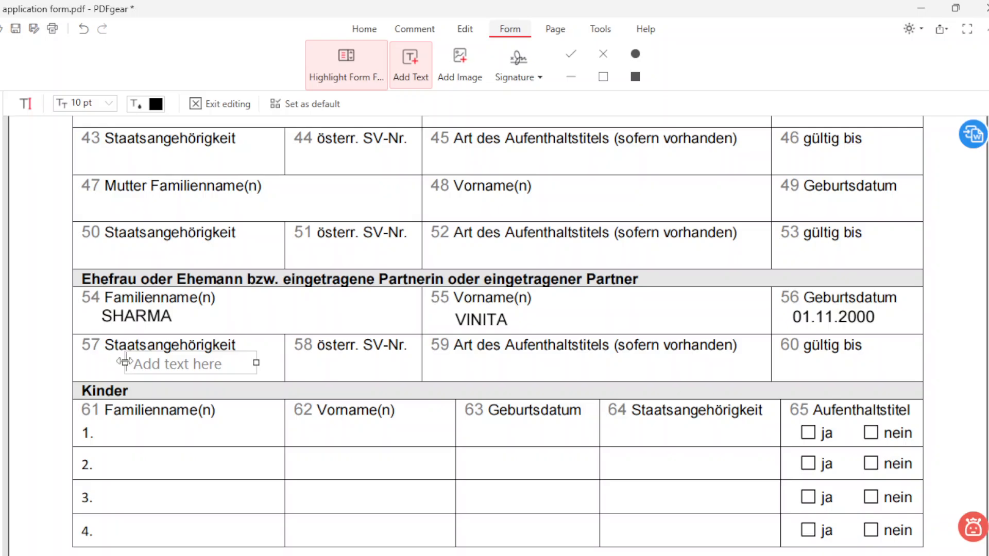
pyautogui.write('INDIAN')
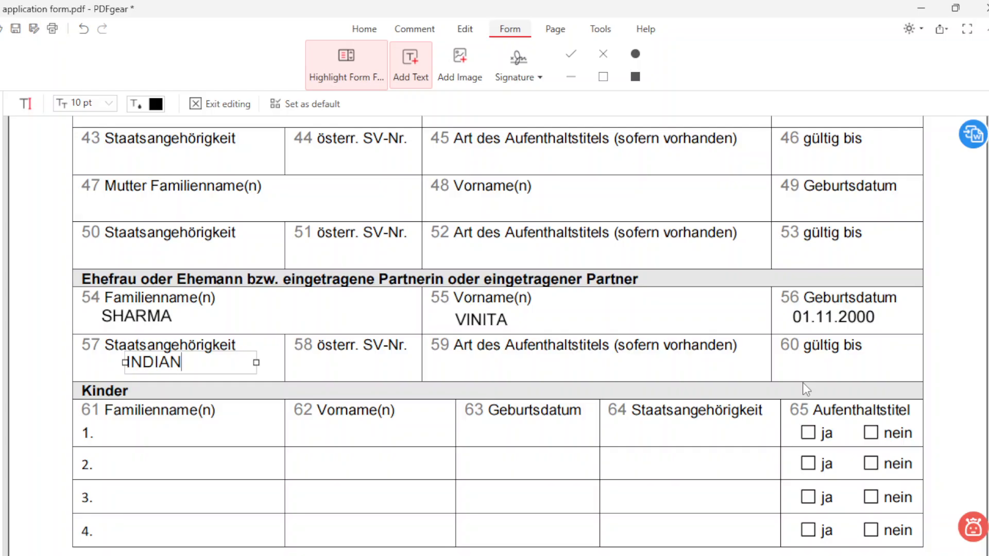
pyautogui.click(138, 436)
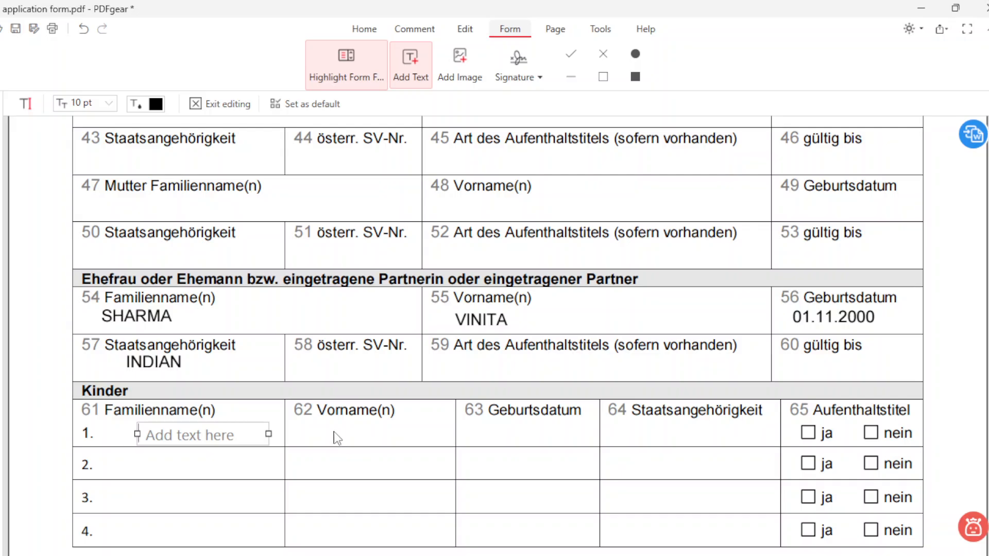
pyautogui.click(329, 435)
pyautogui.click(515, 436)
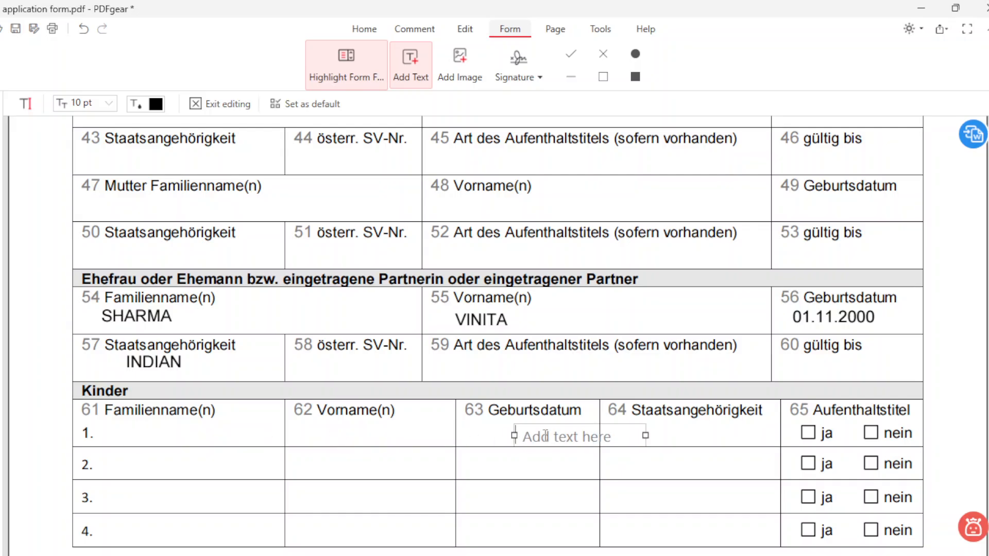
pyautogui.click(676, 436)
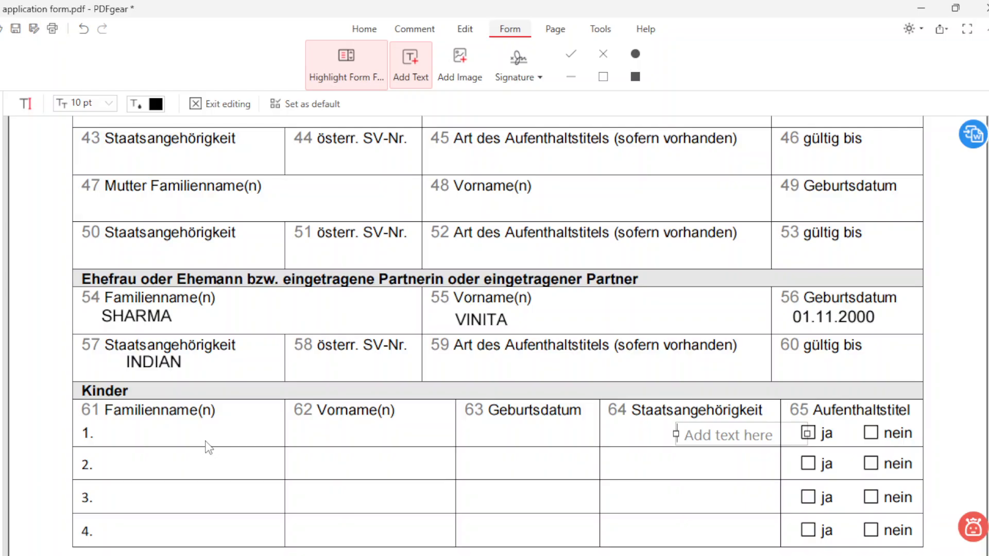
# Step: List the savings account number at HDFC BANK LTD across a widened row 1 of field 66
pyautogui.scroll(-10, 209, 447)
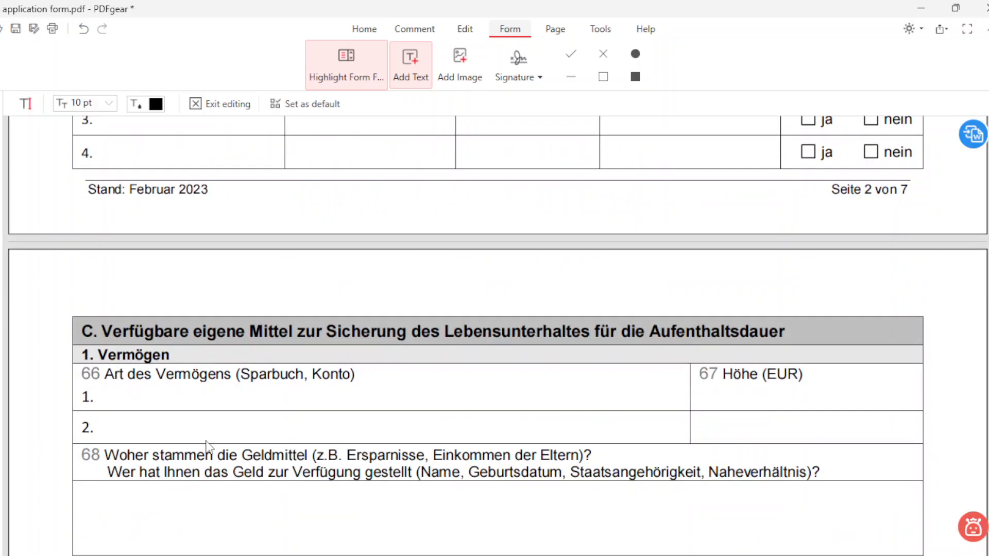
pyautogui.scroll(-2, 209, 448)
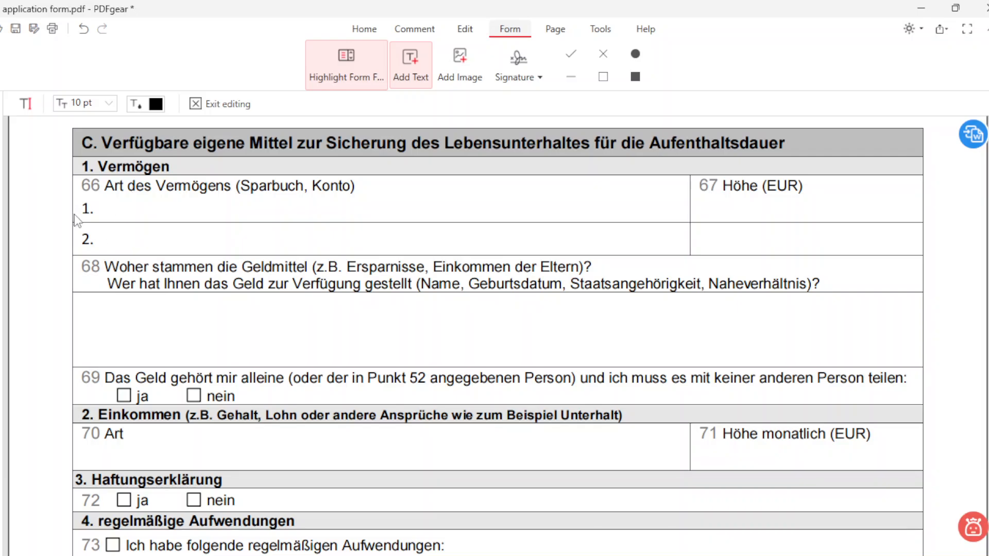
pyautogui.click(126, 208)
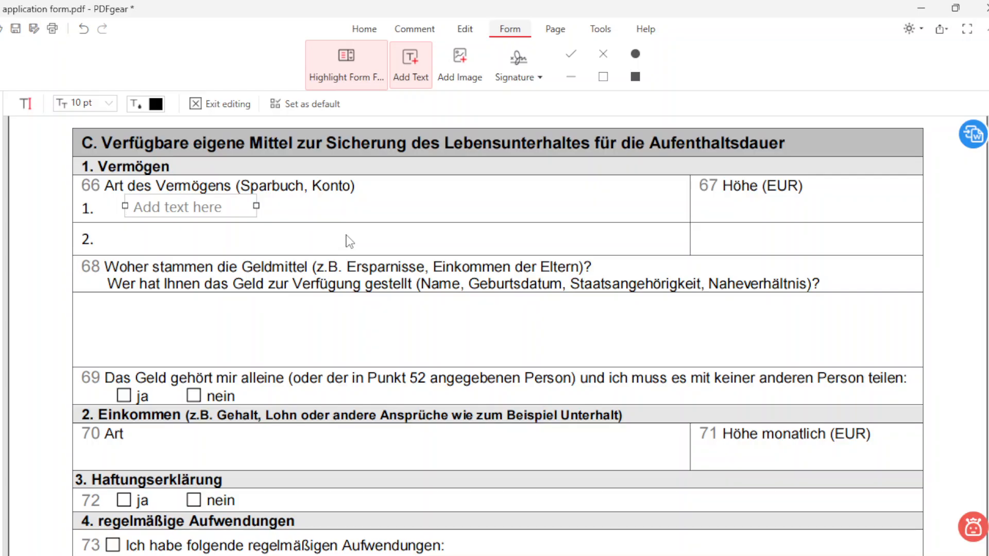
pyautogui.write('SAVIN')
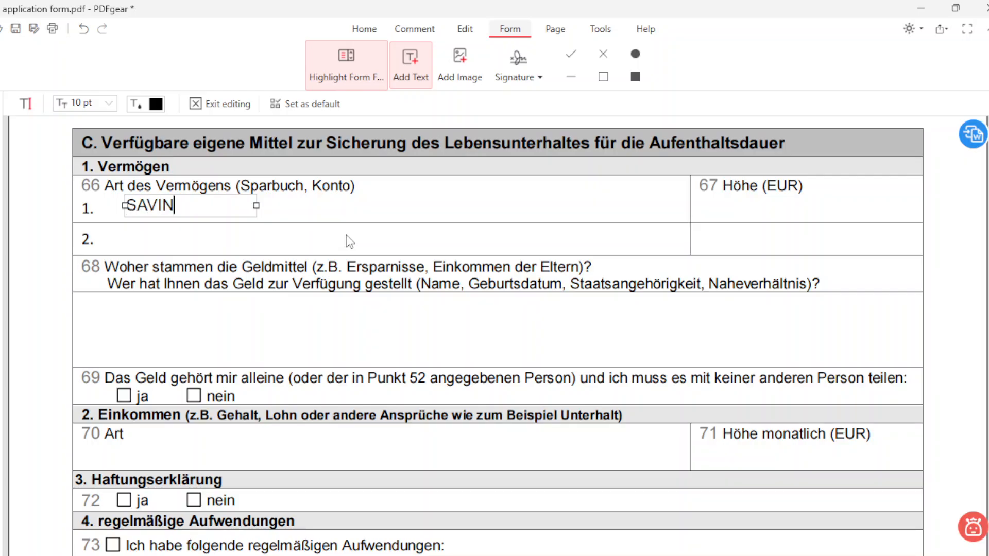
pyautogui.write('GS ACC')
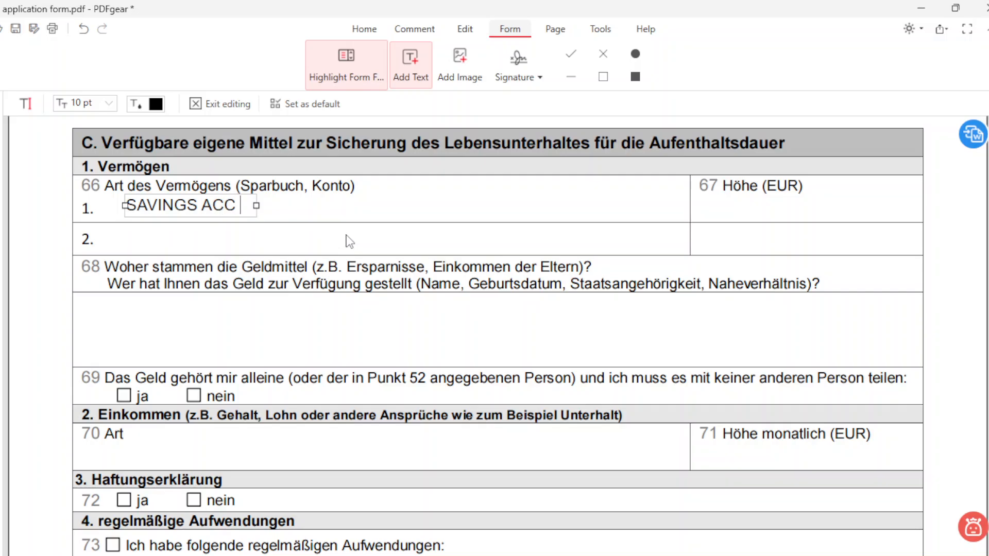
pyautogui.write(' NUMBER')
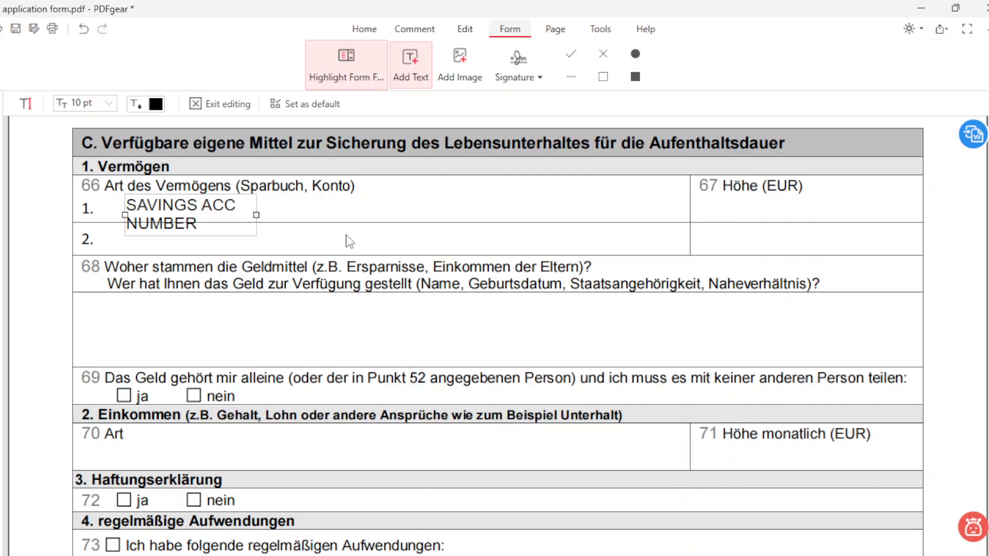
pyautogui.write(':')
pyautogui.click(259, 213)
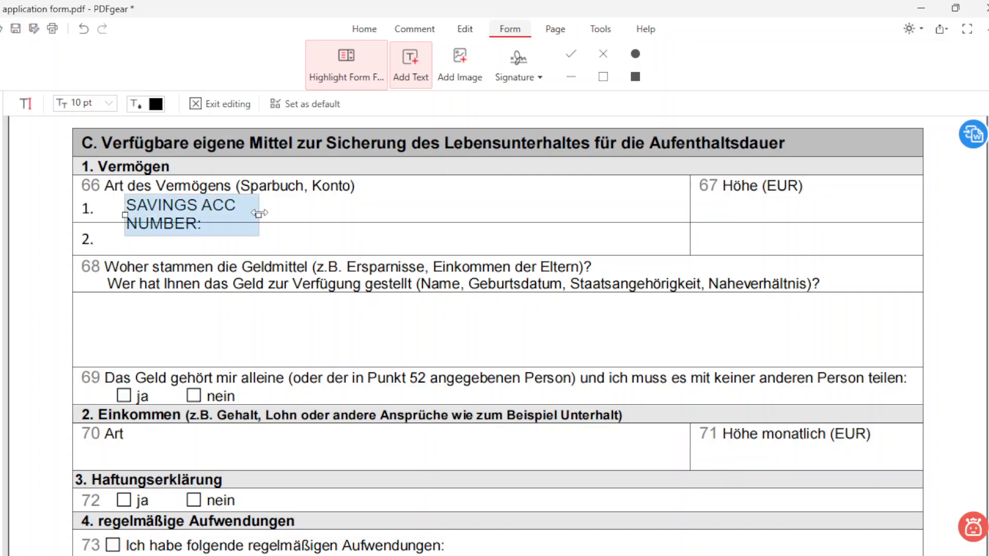
pyautogui.moveTo(259, 213); pyautogui.dragTo(662, 205)
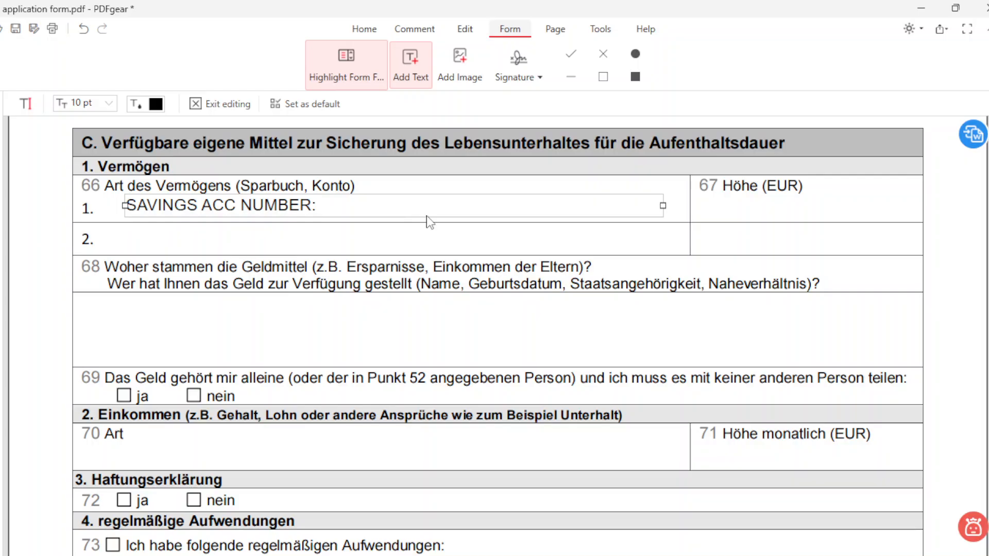
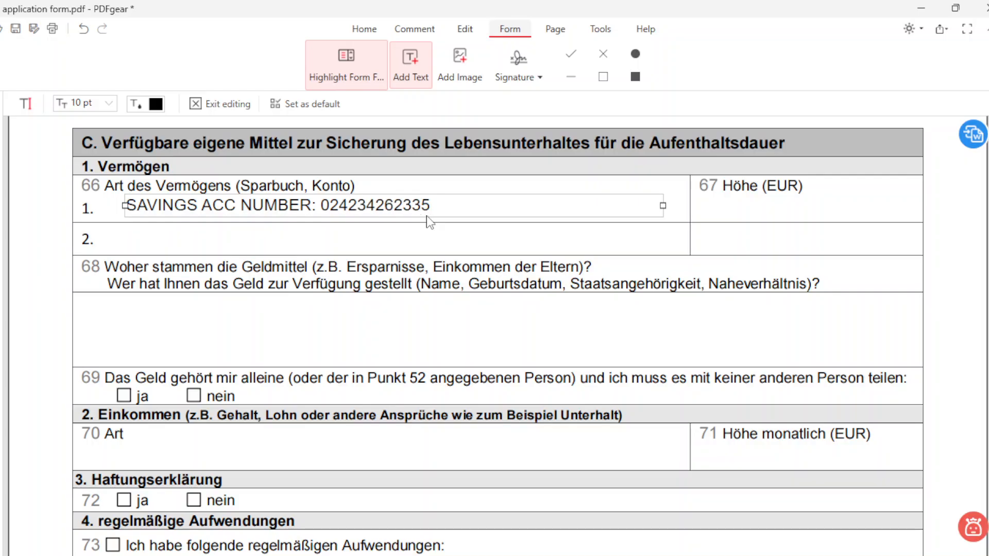
pyautogui.write(', HDFC BANK L')
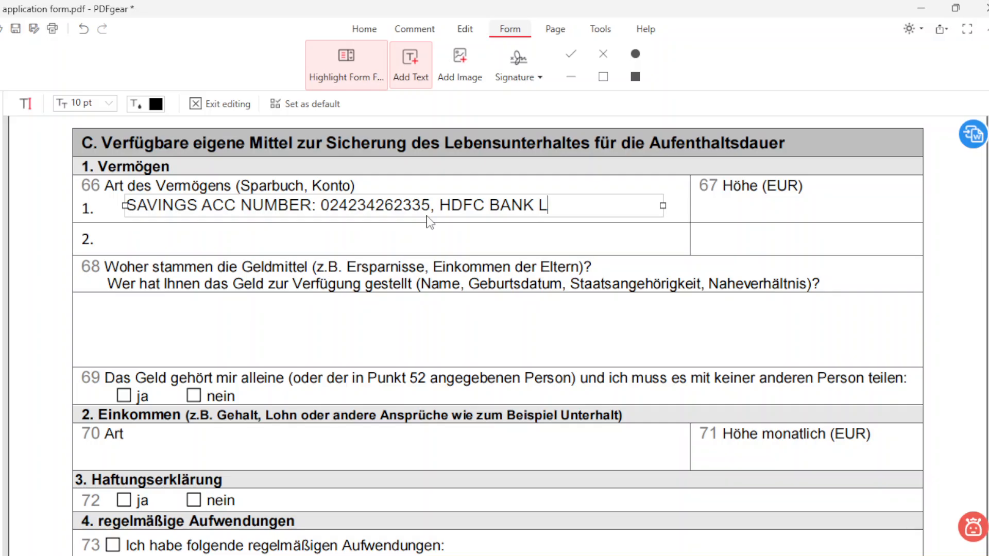
pyautogui.write('TD')
# Step: Enter 25000 in the Höhe (EUR) field 67 and narrow its box
pyautogui.click(711, 205)
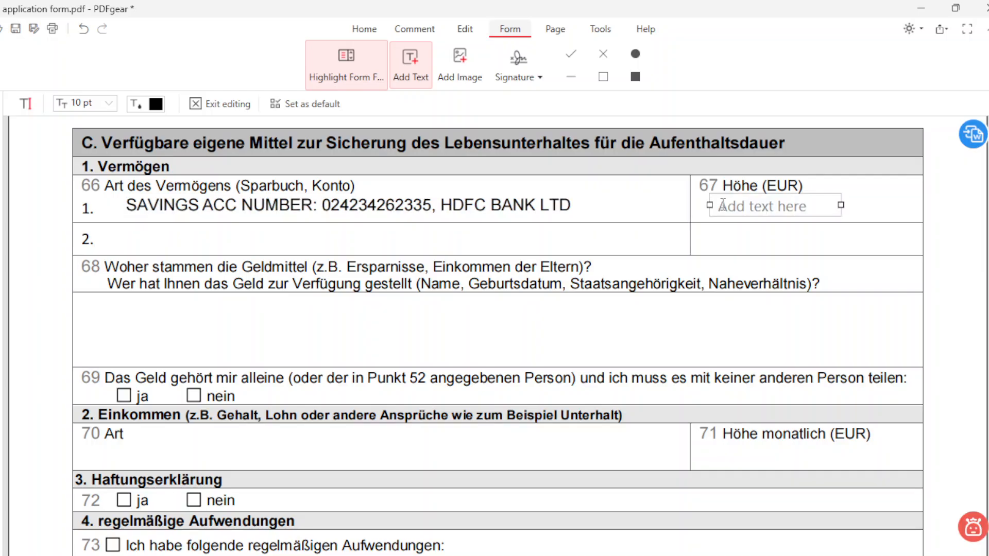
pyautogui.write('2')
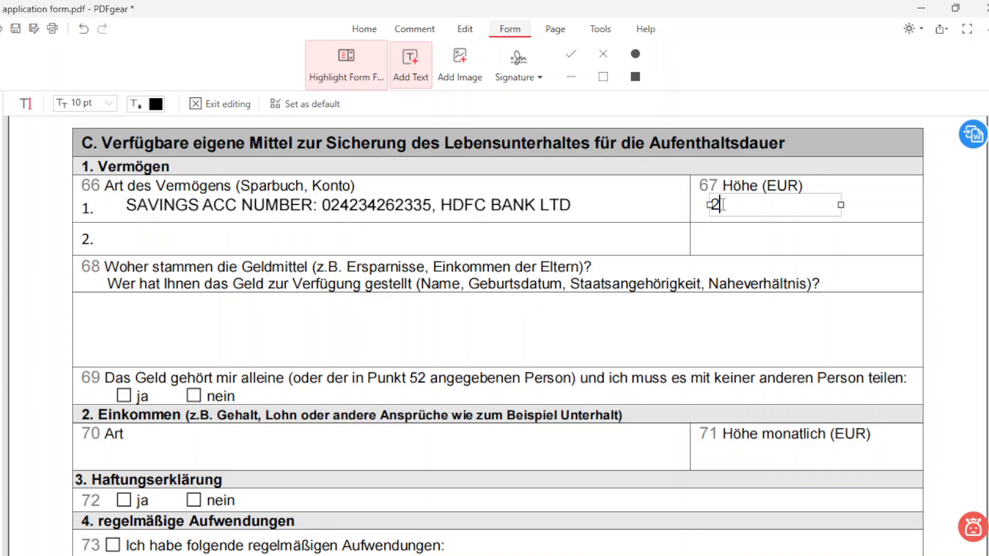
pyautogui.write('5000')
pyautogui.moveTo(845, 206); pyautogui.dragTo(778, 213)
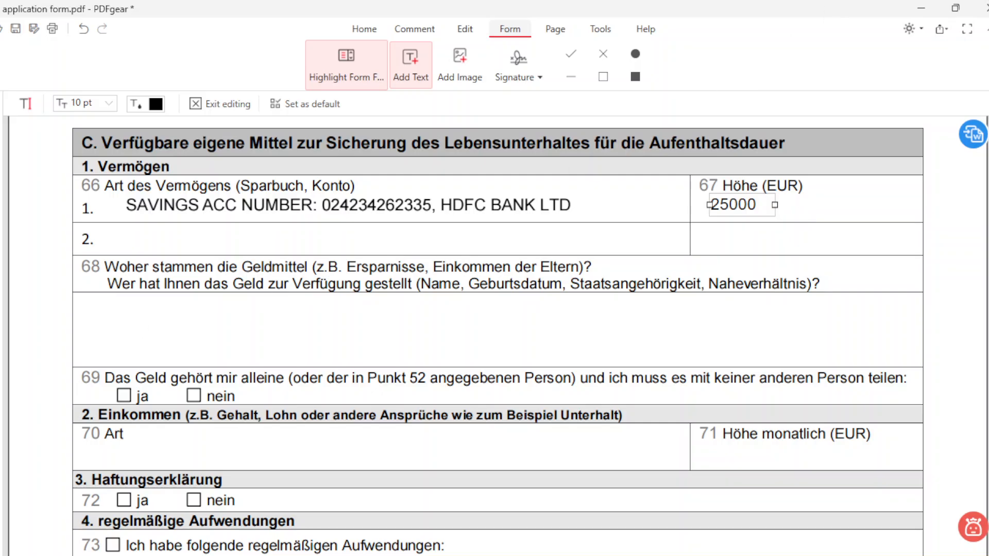
pyautogui.click(140, 241)
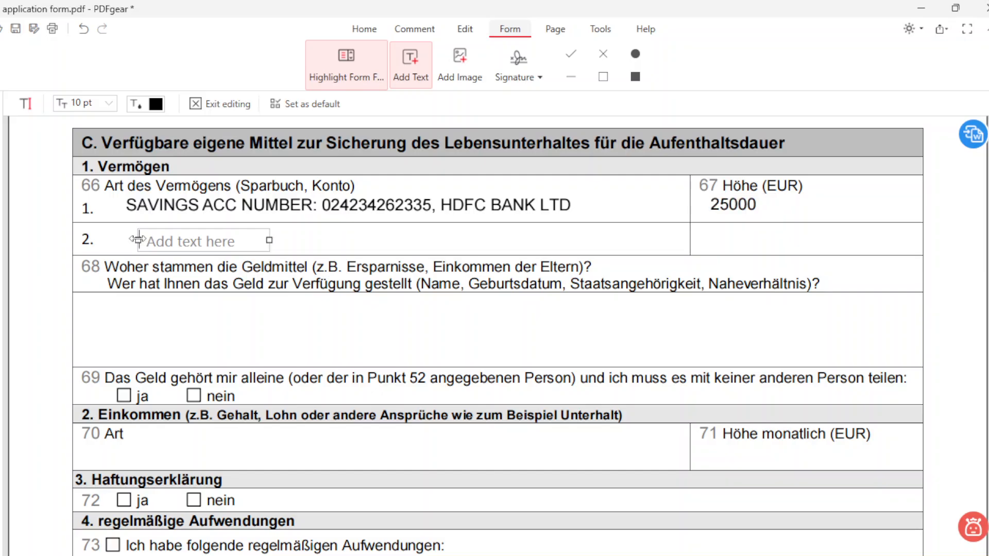
pyautogui.write('SBI')
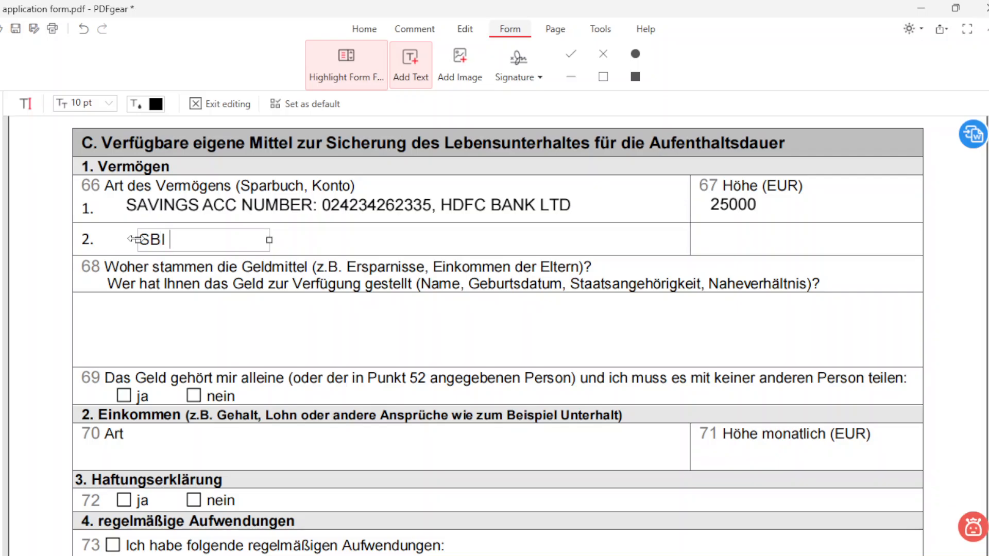
pyautogui.press('BackSpace')
pyautogui.press('BackSpace')
pyautogui.press('BackSpace')
pyautogui.press('BackSpace')
pyautogui.write('SAVINGS ACC')
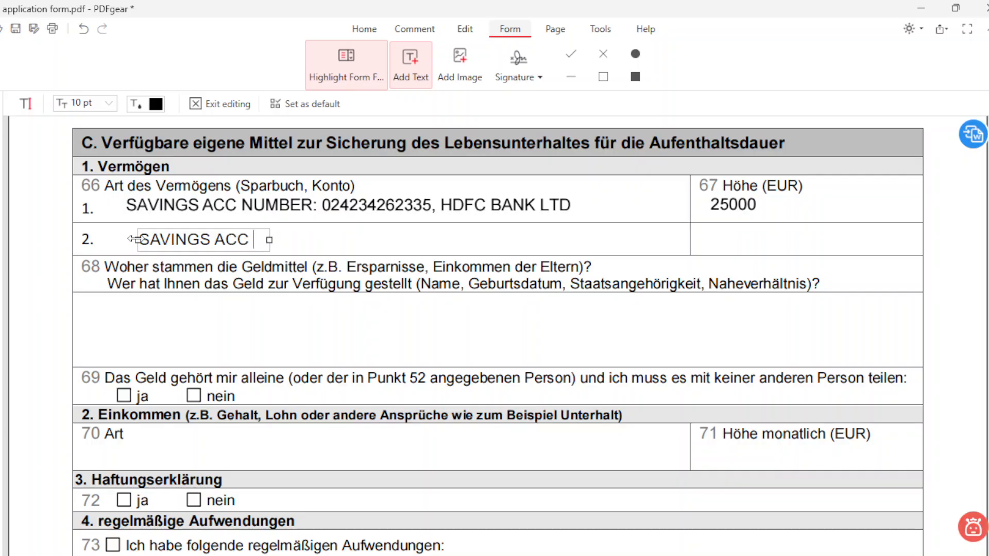
pyautogui.write(' NUMBER')
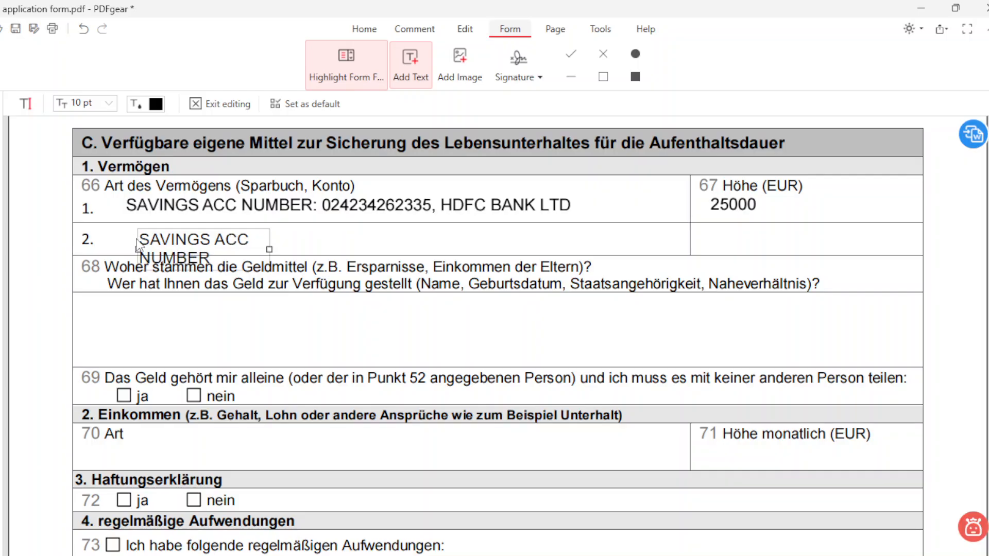
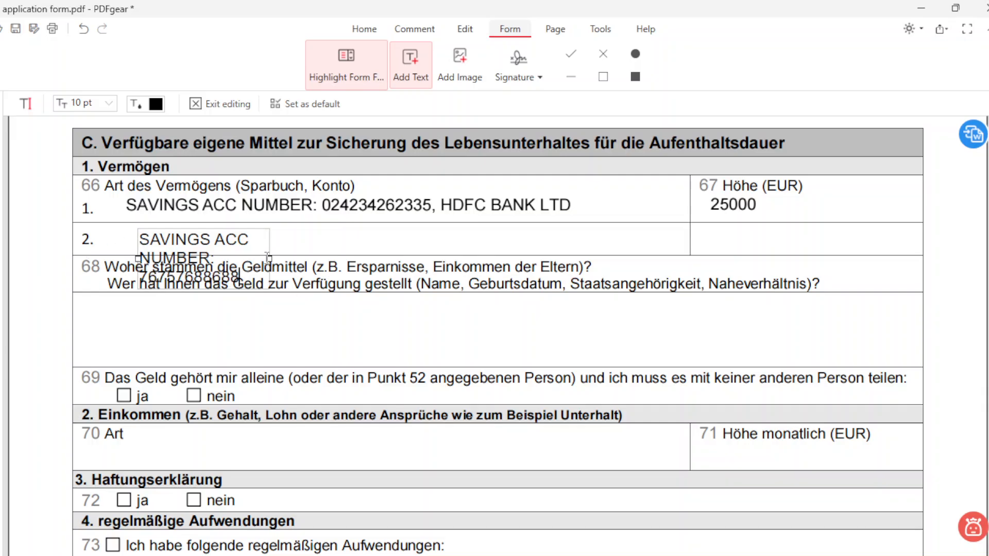
pyautogui.moveTo(268, 259); pyautogui.dragTo(584, 236)
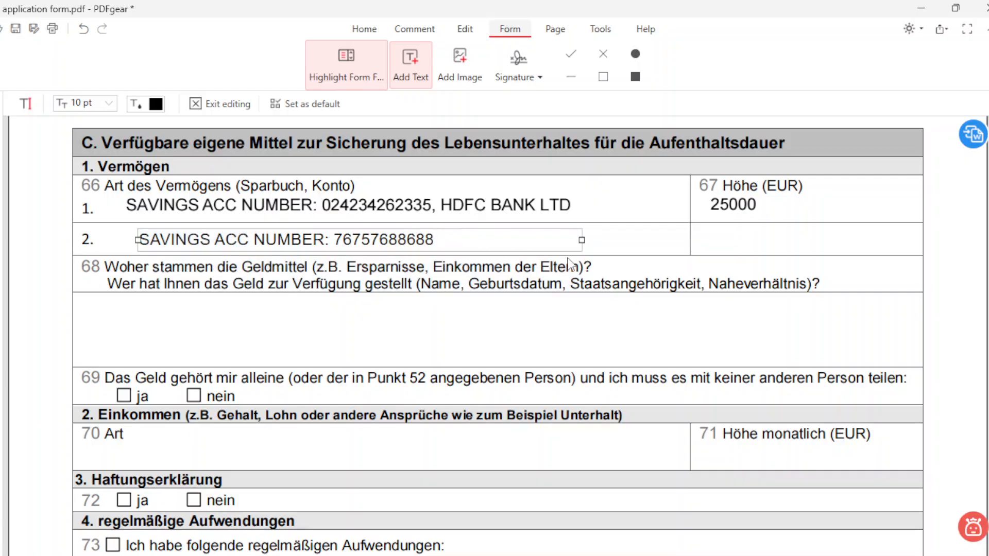
pyautogui.write(', STATE B')
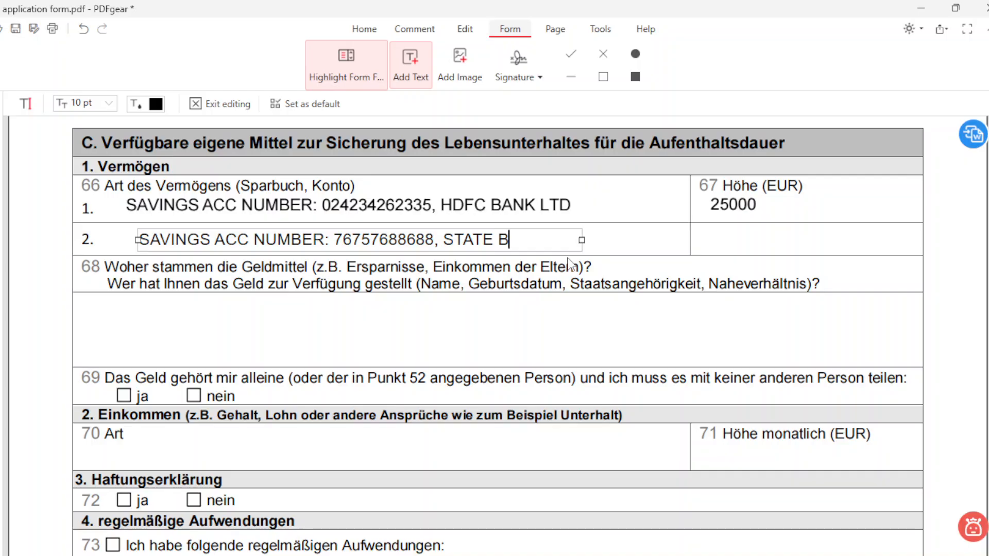
pyautogui.write('ANK OF ')
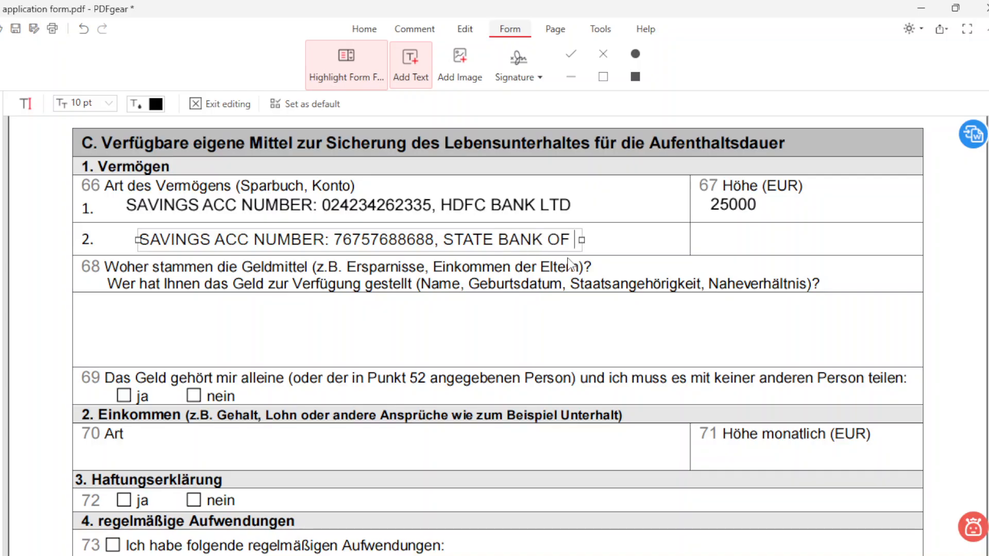
pyautogui.write('INDIA')
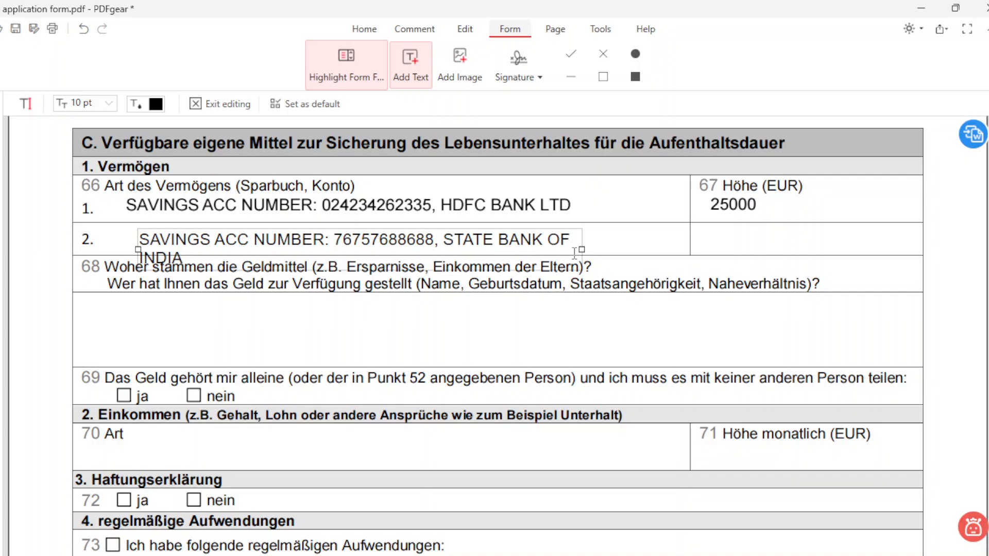
pyautogui.moveTo(580, 251); pyautogui.dragTo(656, 251)
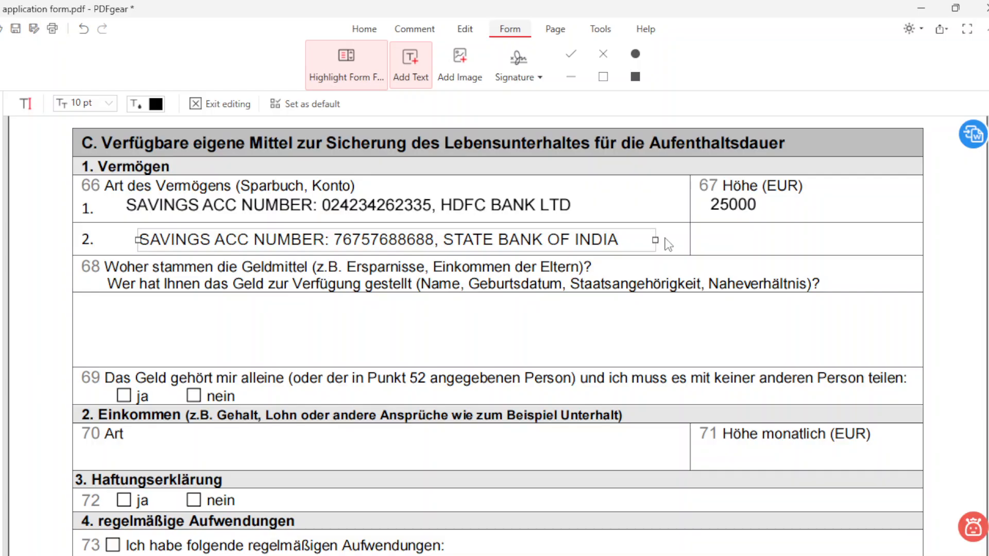
# Step: Enter 5000 in row 2's amount cell
pyautogui.click(726, 238)
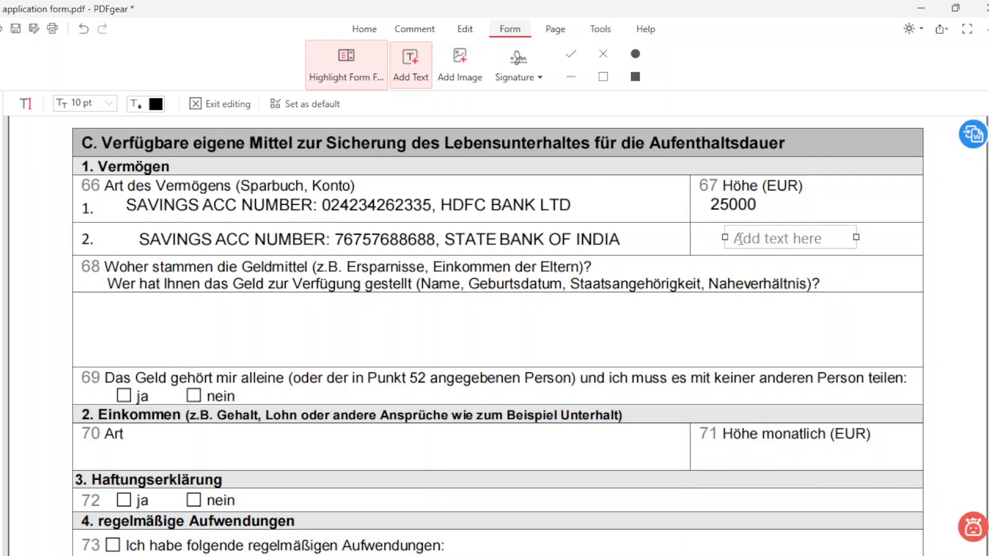
pyautogui.write('5000')
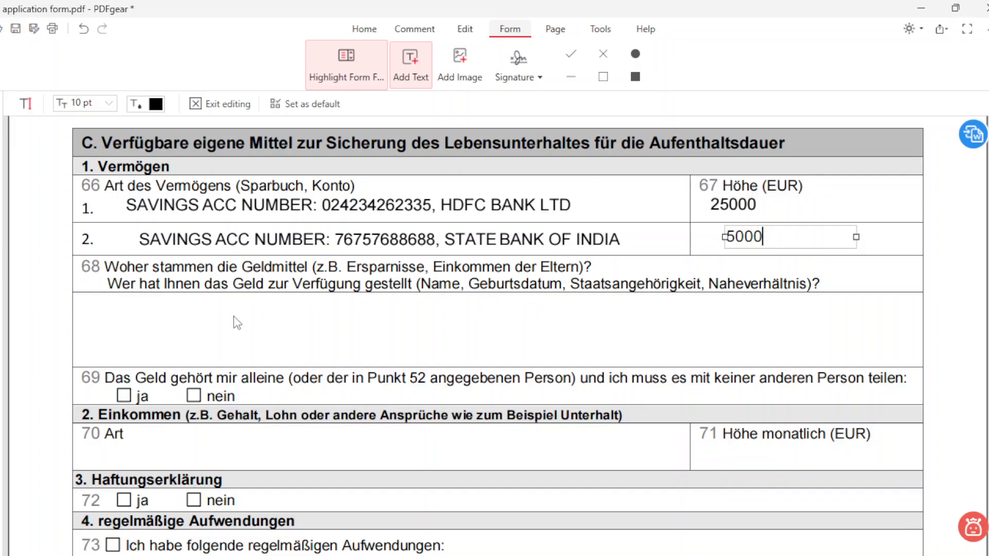
pyautogui.click(107, 318)
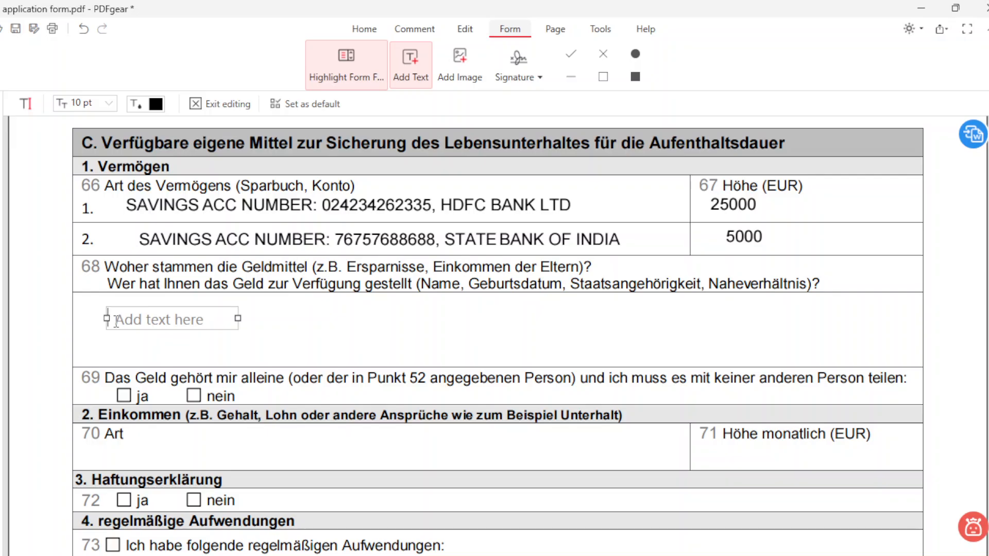
# Step: Type OWN SAVINGS into the text box in field 68
pyautogui.write('OWN SAVINGS')
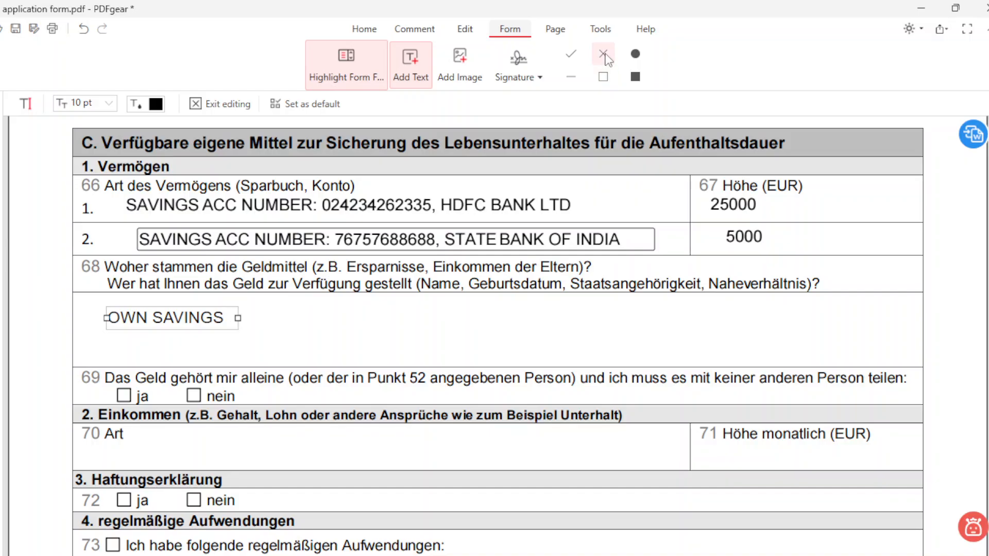
# Step: Stamp an X in item 69's ja box with the cross form tool
pyautogui.click(604, 55)
pyautogui.click(124, 396)
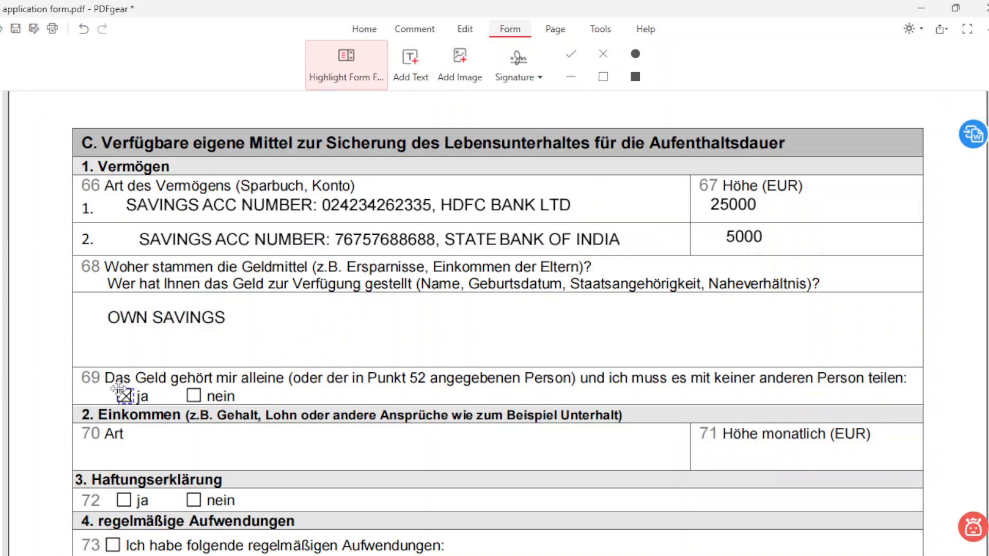
pyautogui.click(117, 388)
pyautogui.scroll(-3, 464, 546)
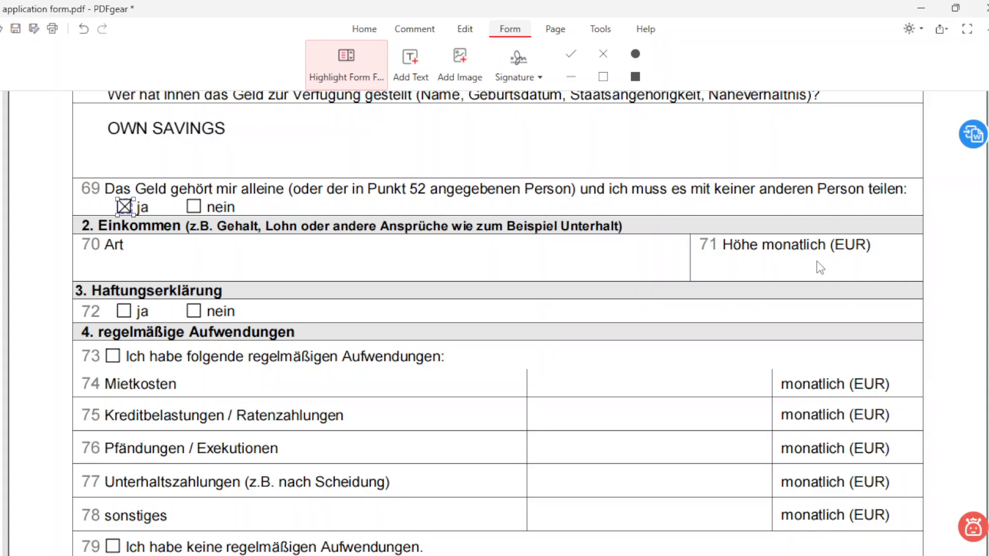
pyautogui.scroll(-1, 283, 289)
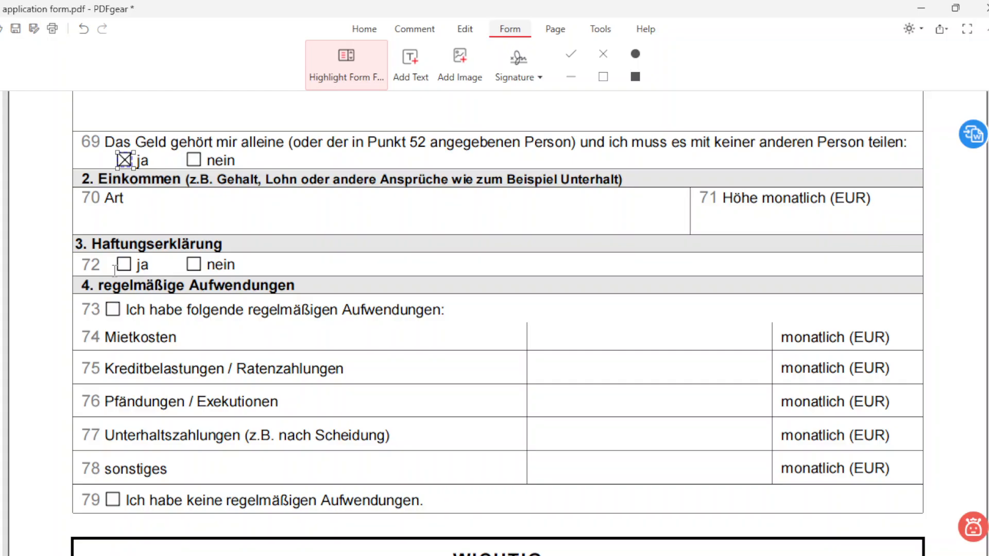
# Step: Cross item 72's ja box and item 73's checkbox, undoing a stray X on item 79
pyautogui.click(603, 53)
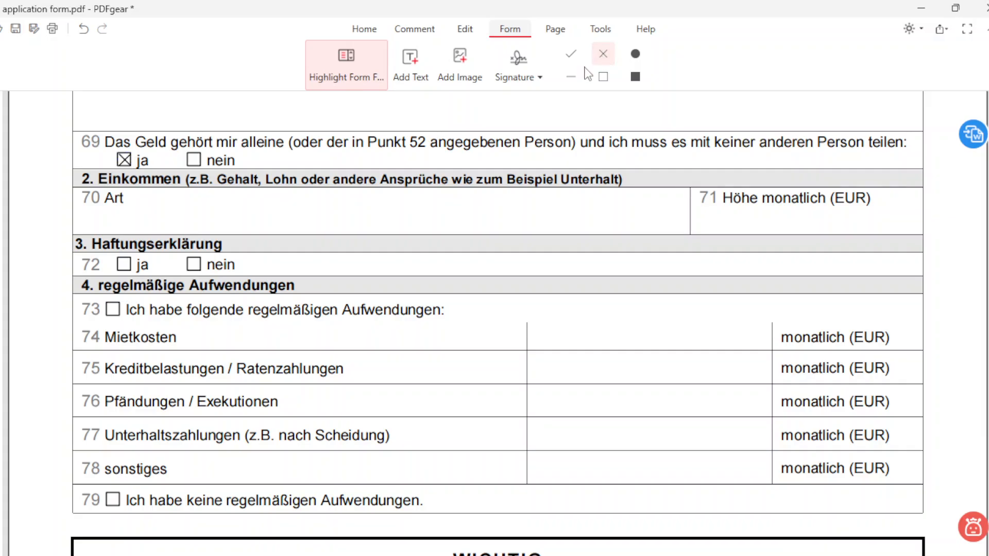
pyautogui.click(116, 256)
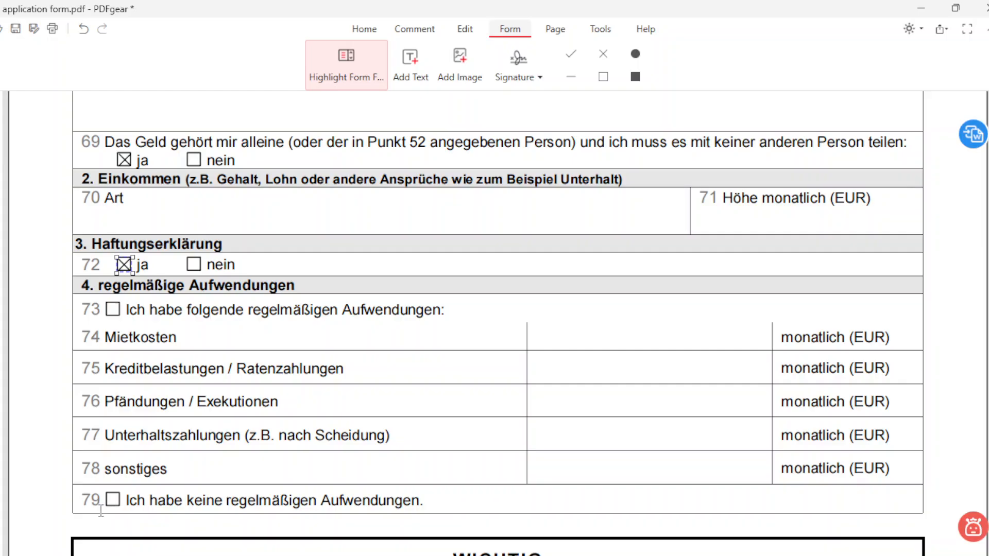
pyautogui.click(603, 53)
pyautogui.click(111, 499)
pyautogui.hotkey('ctrl', 'z')
pyautogui.click(604, 54)
pyautogui.click(512, 121)
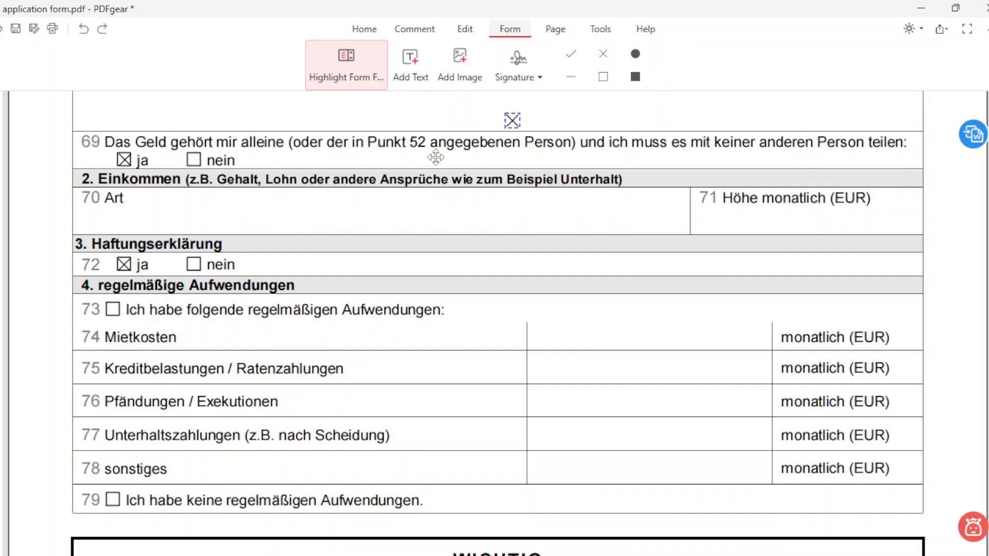
pyautogui.click(105, 302)
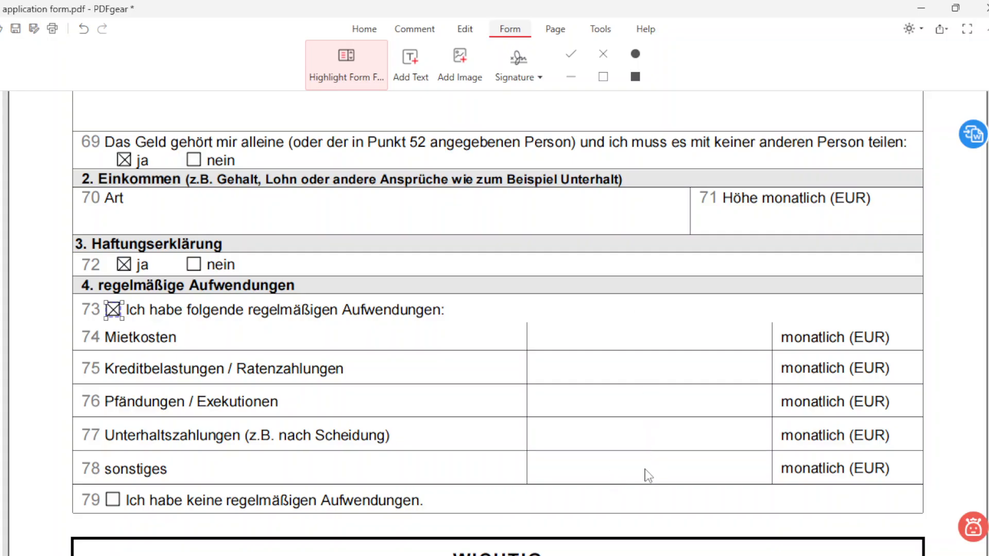
# Step: Scroll past page 4 to the Ort, Datum and signature lines on page 5
pyautogui.scroll(-5, 591, 424)
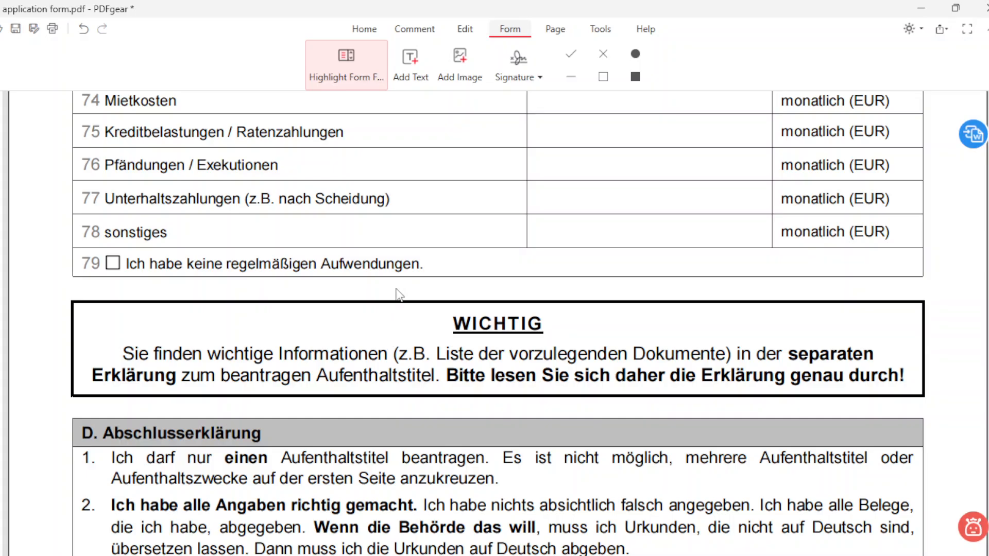
pyautogui.scroll(-3, 571, 358)
pyautogui.scroll(-15, 570, 358)
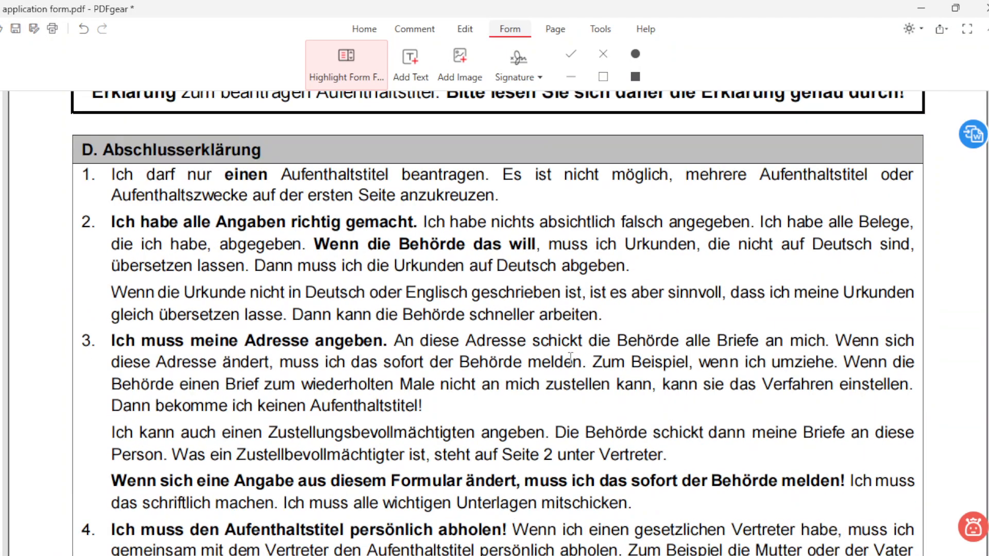
pyautogui.scroll(-20, 571, 358)
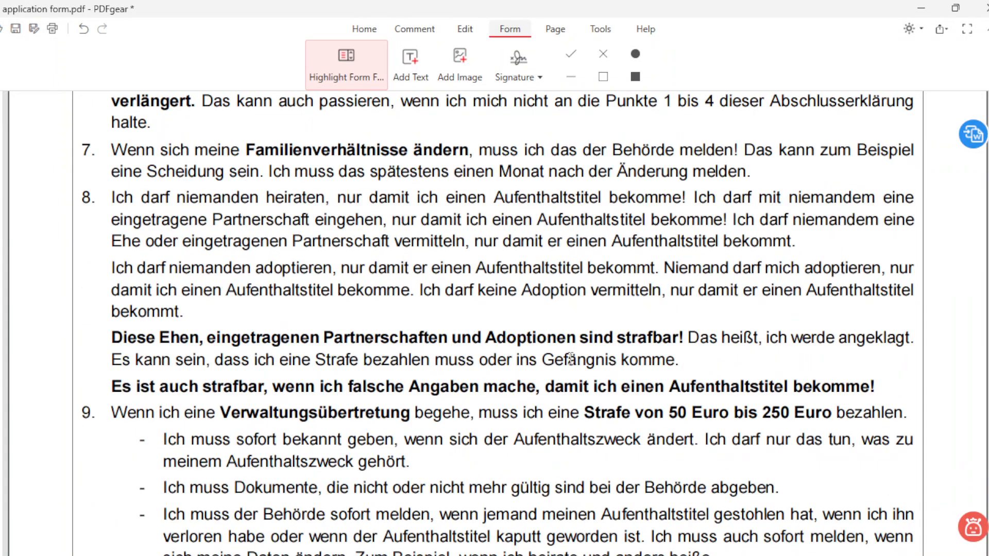
pyautogui.scroll(-9, 570, 358)
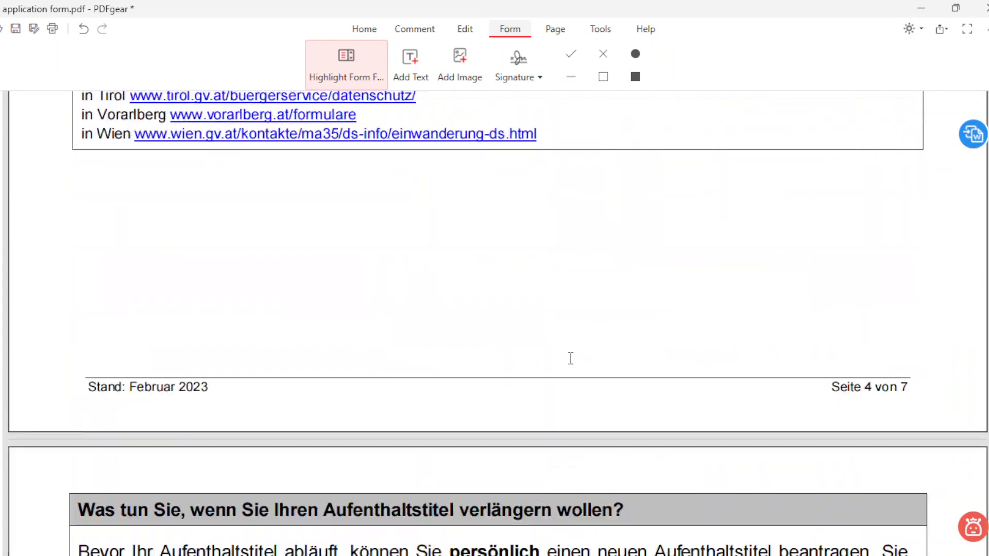
pyautogui.scroll(2, 571, 358)
pyautogui.scroll(-9, 571, 354)
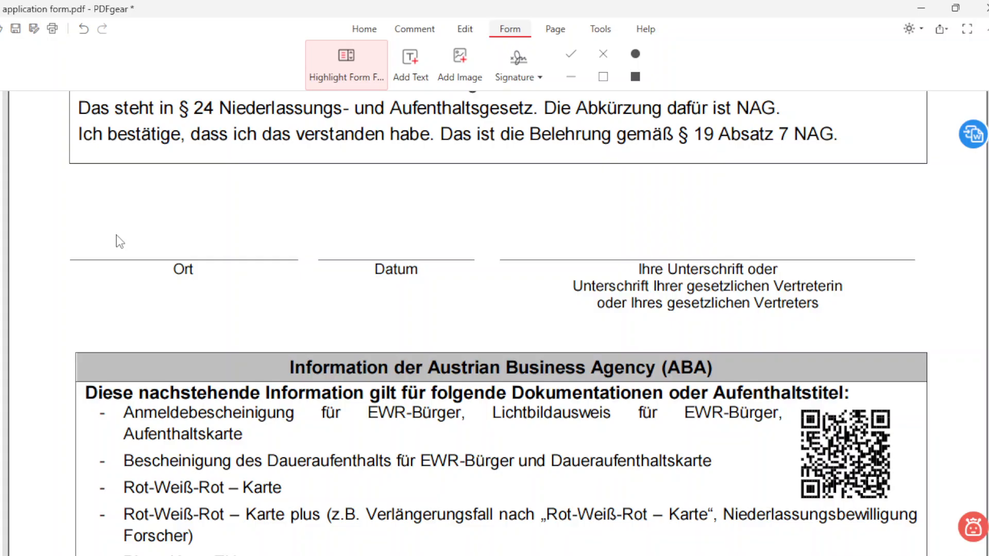
# Step: Add text BANGALORE above the Ort line and 01.11.2024 above the Datum line
pyautogui.click(415, 69)
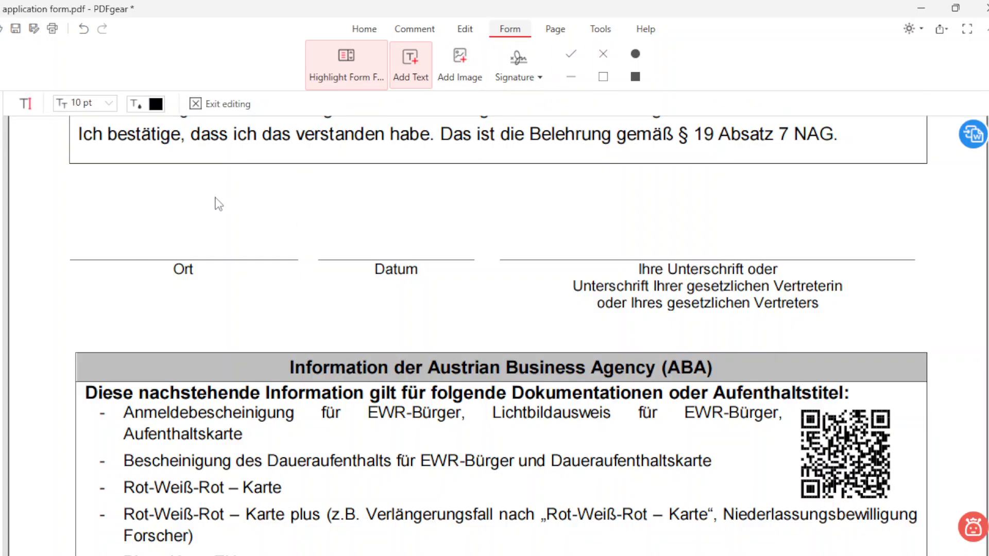
pyautogui.click(137, 243)
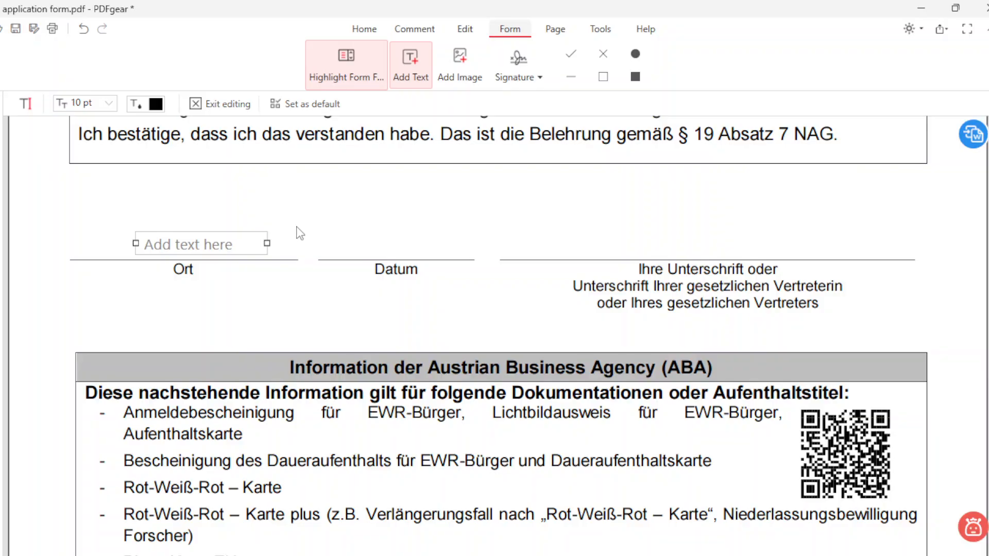
pyautogui.write('BANGALORE')
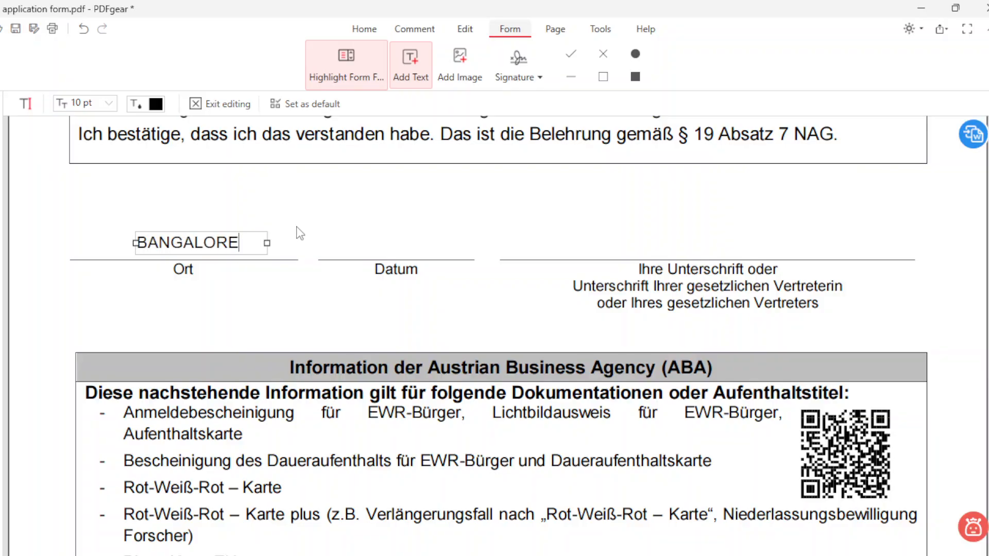
pyautogui.click(359, 240)
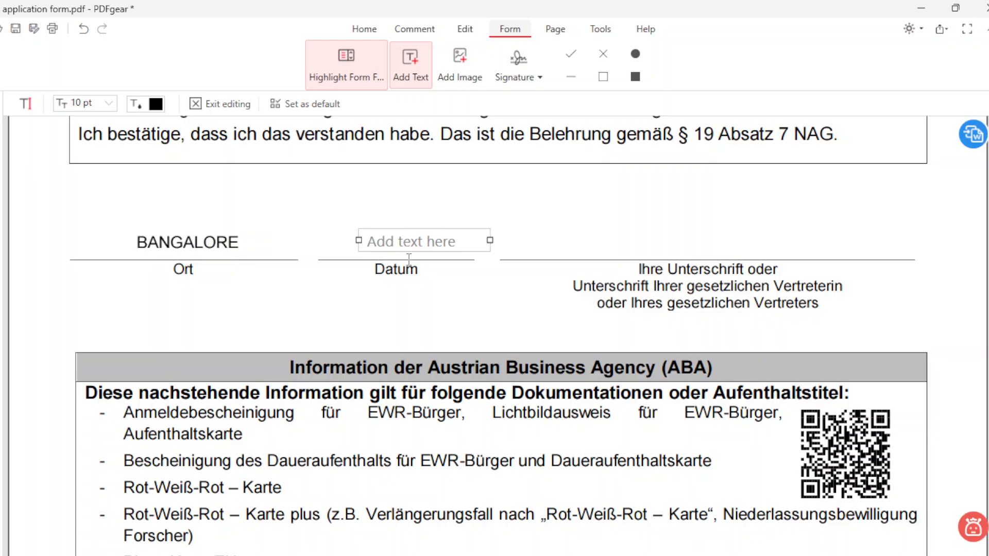
pyautogui.write('01.')
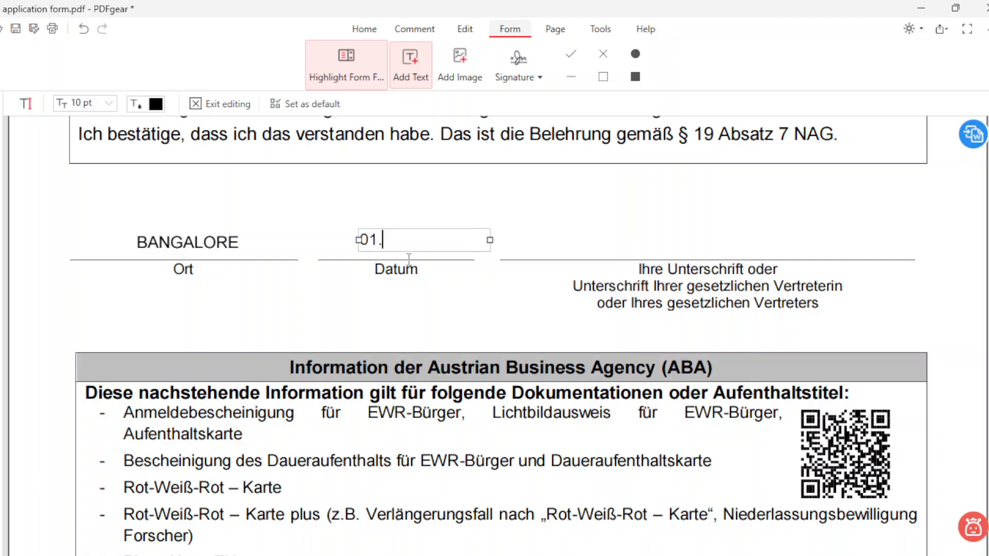
pyautogui.write('11.202')
pyautogui.write('4')
pyautogui.click(650, 238)
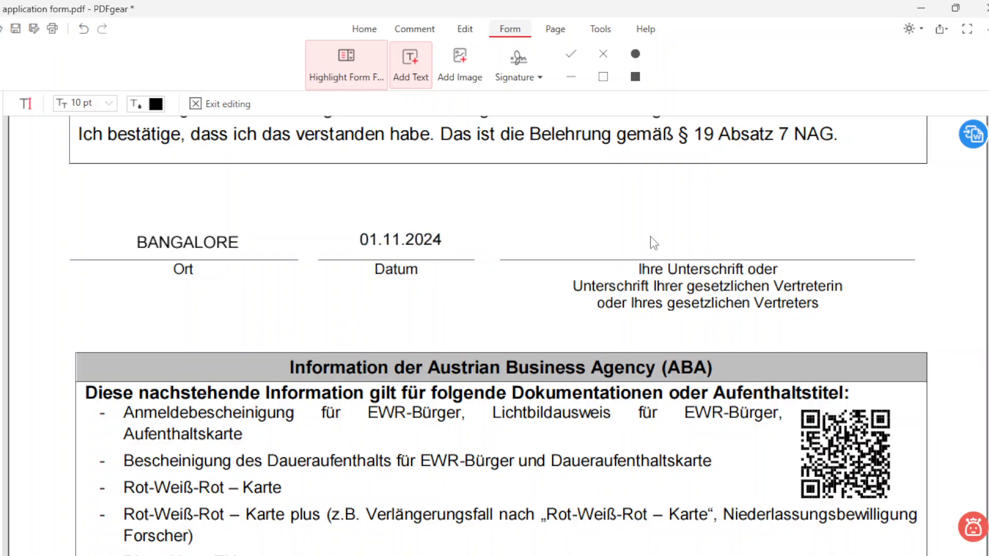
pyautogui.click(652, 239)
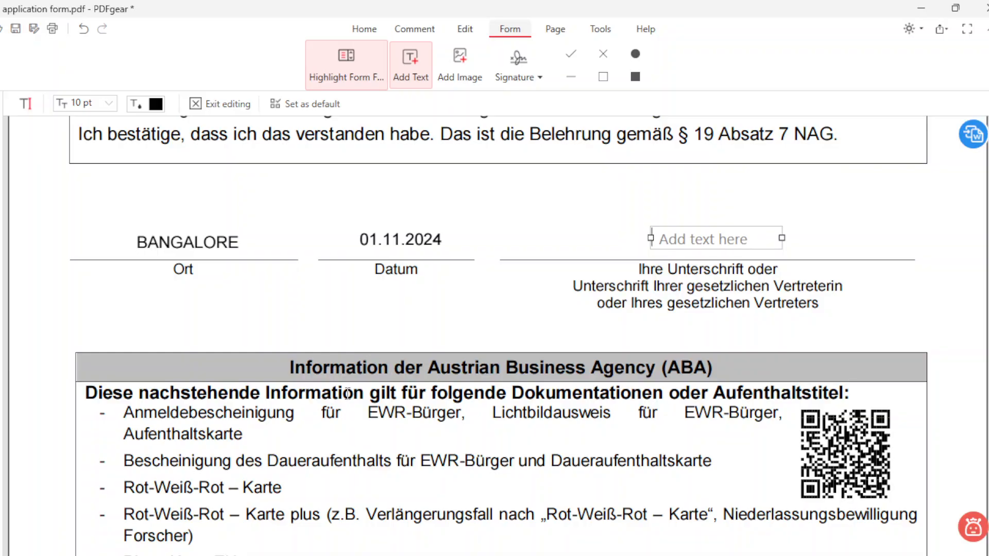
# Step: Remove the empty box by the signature line and scroll to page 6's Schulausbildung und Berufe
pyautogui.click(360, 354)
pyautogui.click(361, 353)
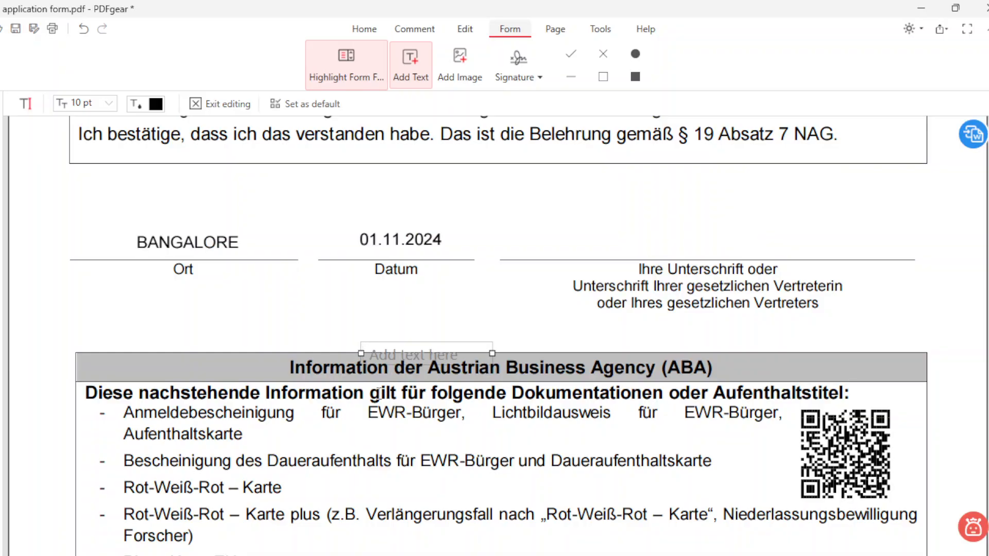
pyautogui.scroll(-5, 421, 400)
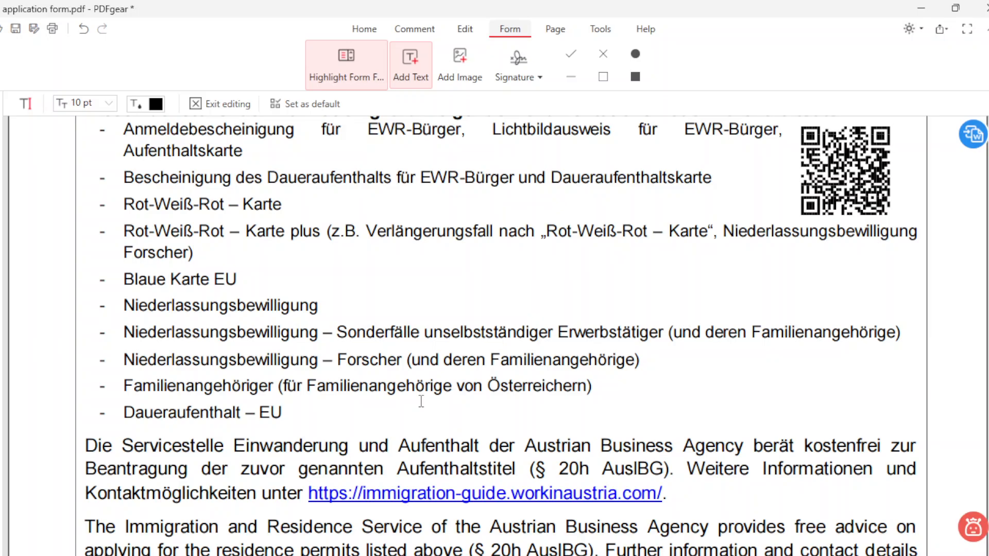
pyautogui.scroll(-7, 424, 390)
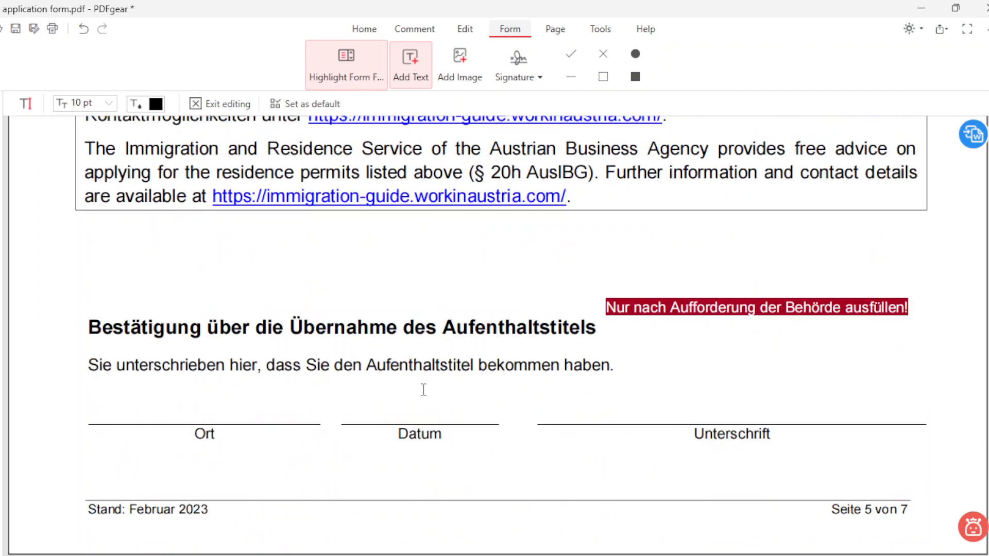
pyautogui.scroll(-2, 424, 390)
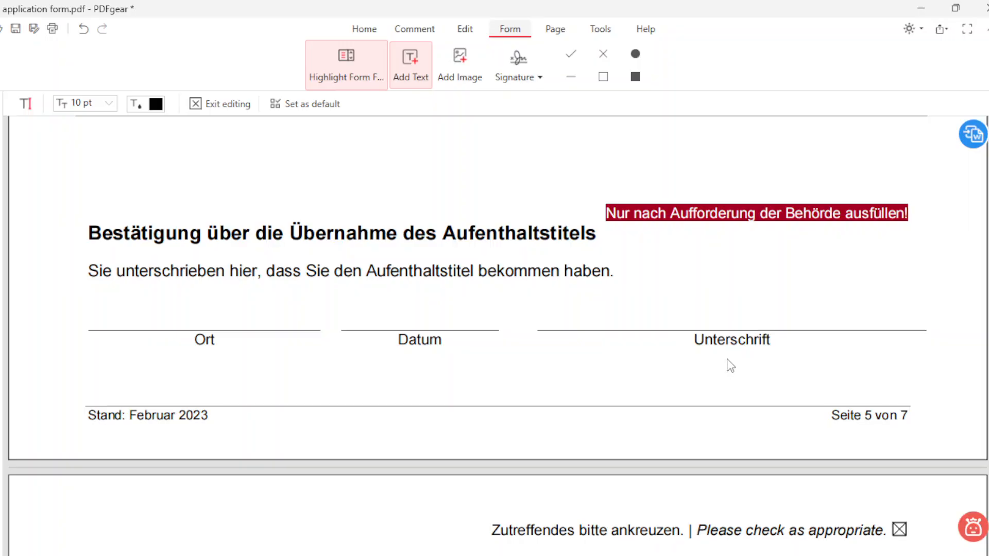
pyautogui.scroll(-8, 730, 366)
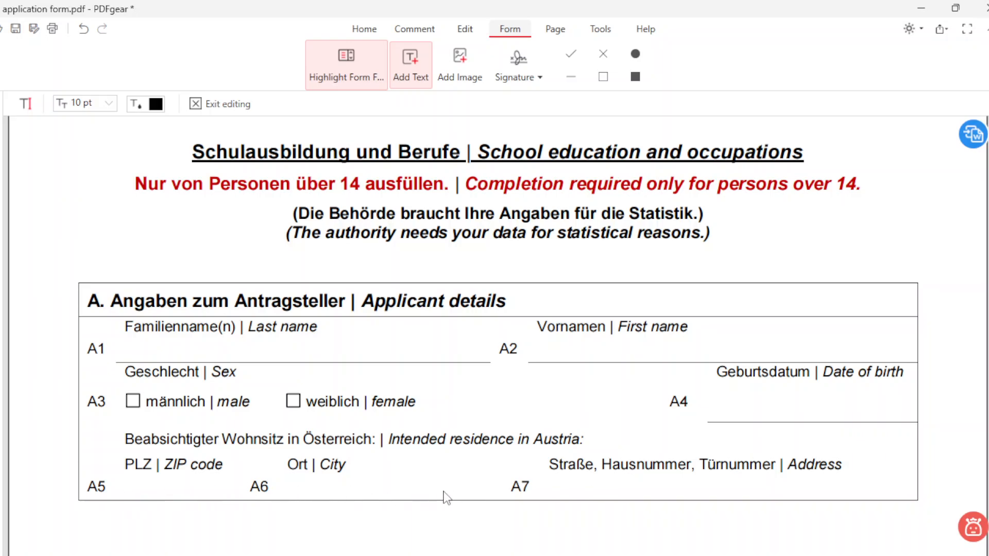
# Step: Enter 23 before 'Jahre | years' in question B2
pyautogui.scroll(-6, 632, 501)
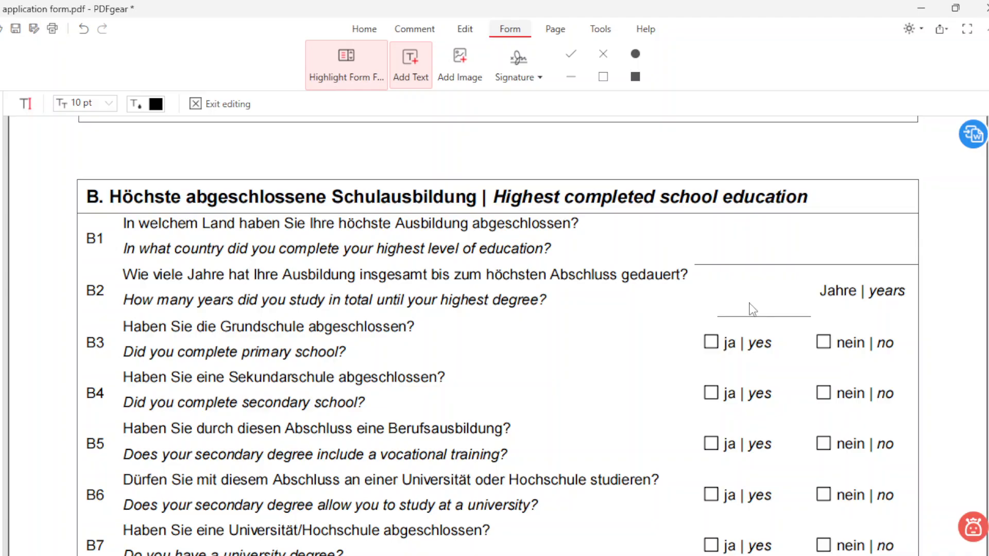
pyautogui.click(740, 292)
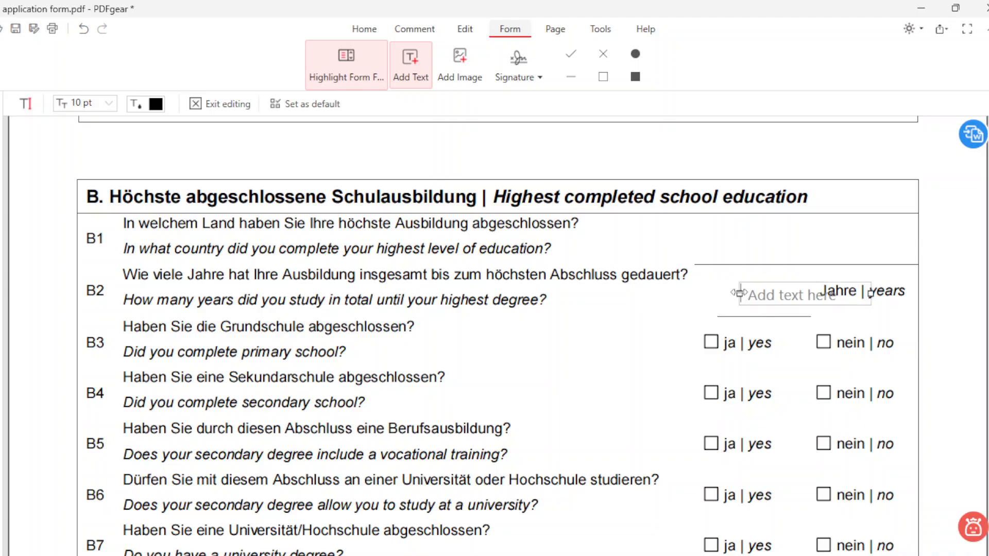
pyautogui.write('23')
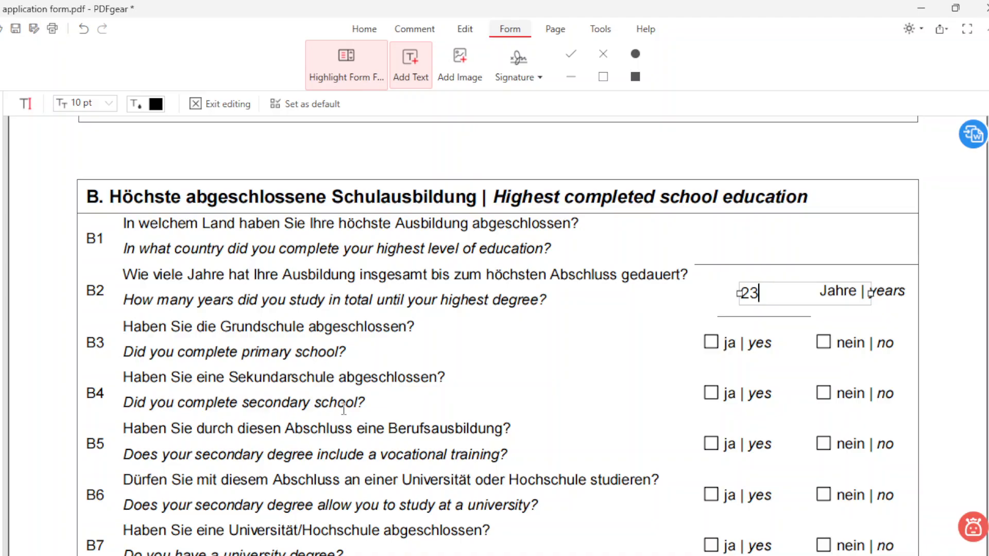
pyautogui.scroll(-2, 711, 363)
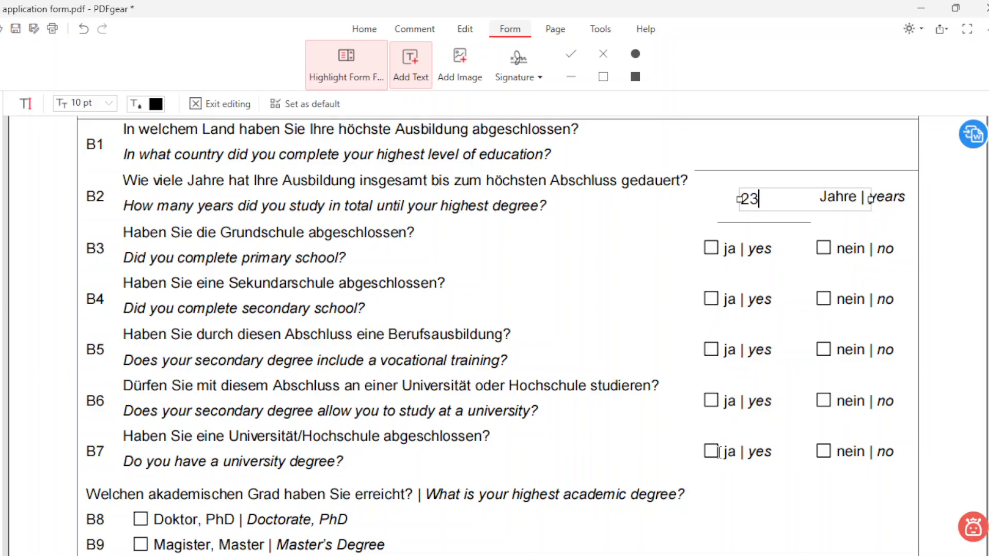
pyautogui.scroll(-4, 713, 456)
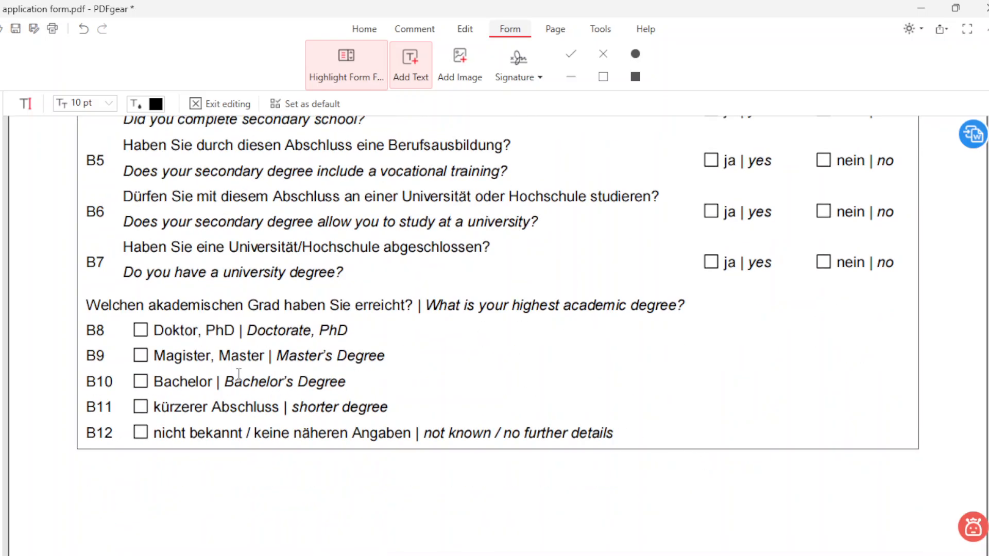
# Step: Stamp an X in the B10 Bachelor's Degree box and center it in the box
pyautogui.click(603, 53)
pyautogui.click(140, 385)
pyautogui.moveTo(133, 379); pyautogui.dragTo(133, 376)
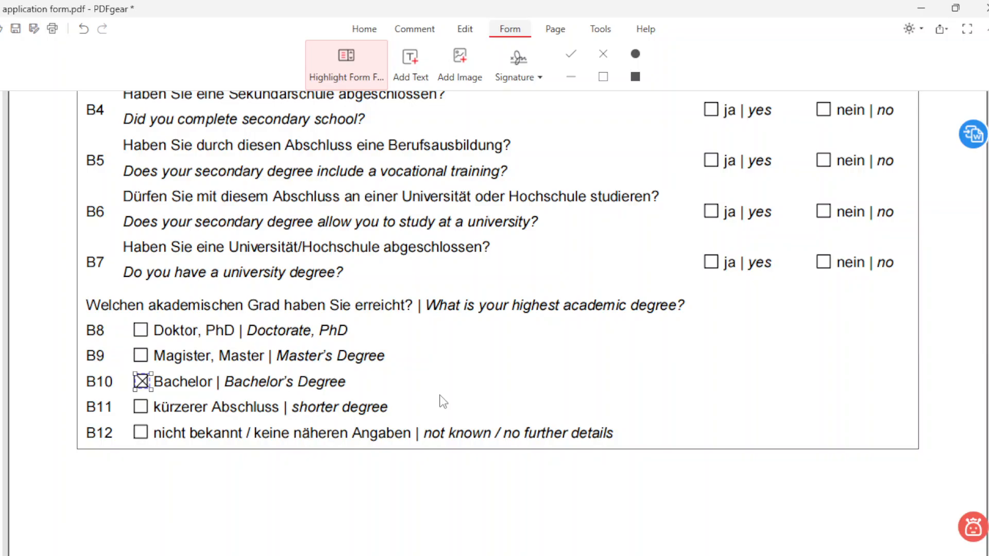
pyautogui.scroll(-12, 442, 402)
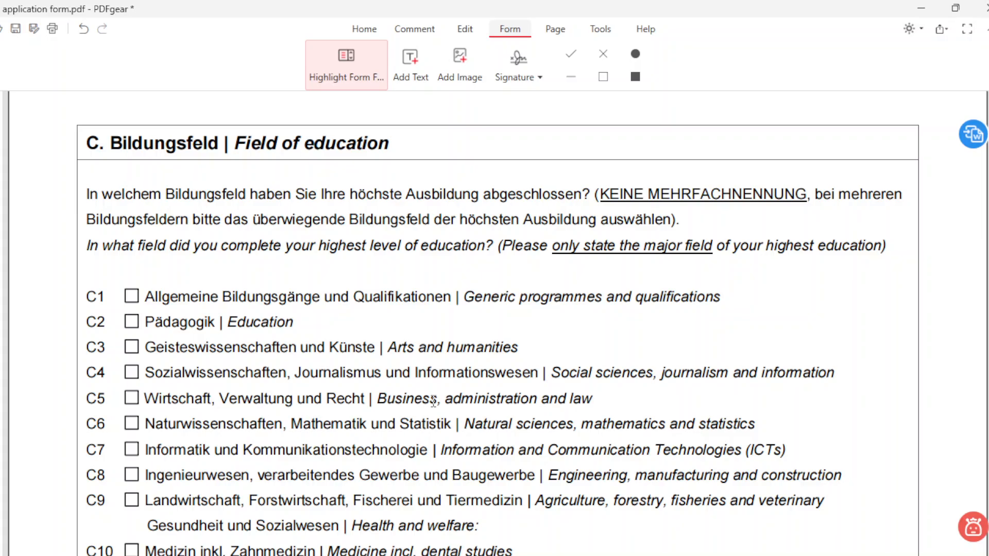
# Step: Cross C7 Information and Communication Technologies, then scroll through Section D's profession options
pyautogui.scroll(-2, 434, 400)
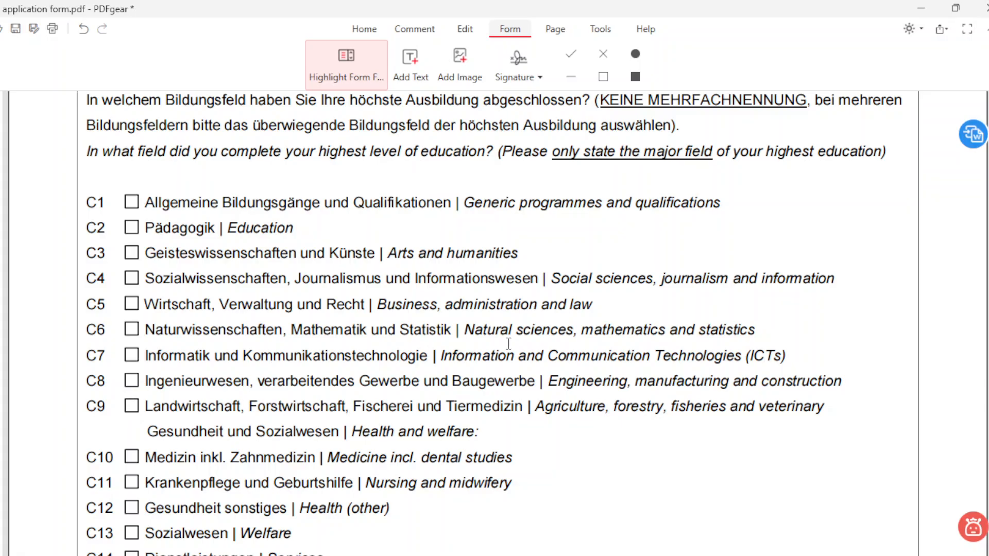
pyautogui.click(603, 54)
pyautogui.click(131, 355)
pyautogui.scroll(-9, 492, 430)
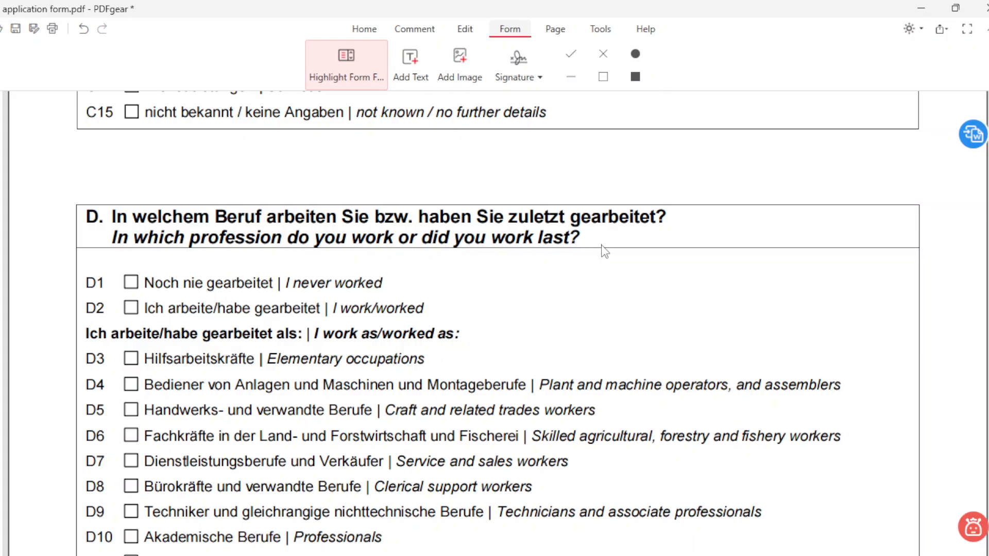
pyautogui.scroll(-2, 395, 405)
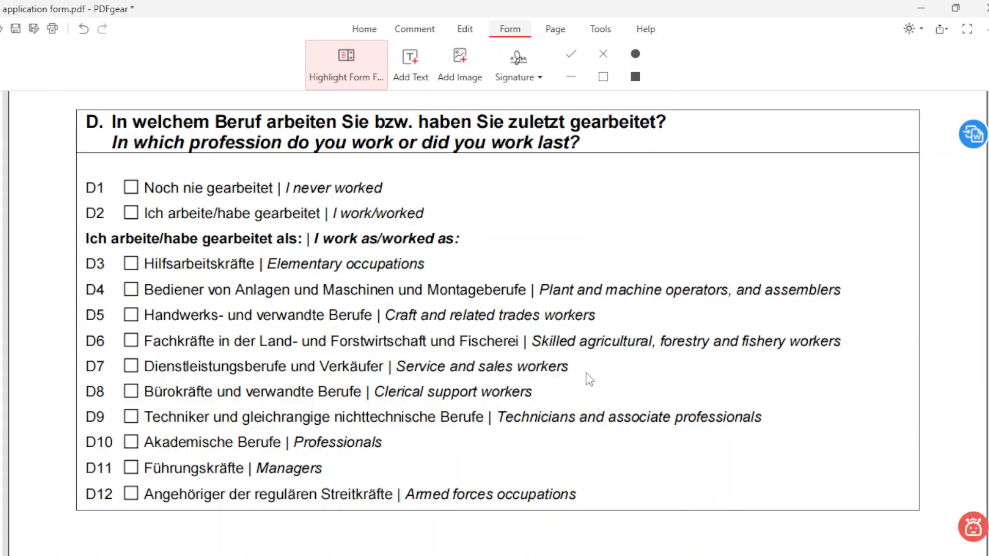
pyautogui.scroll(-5, 586, 387)
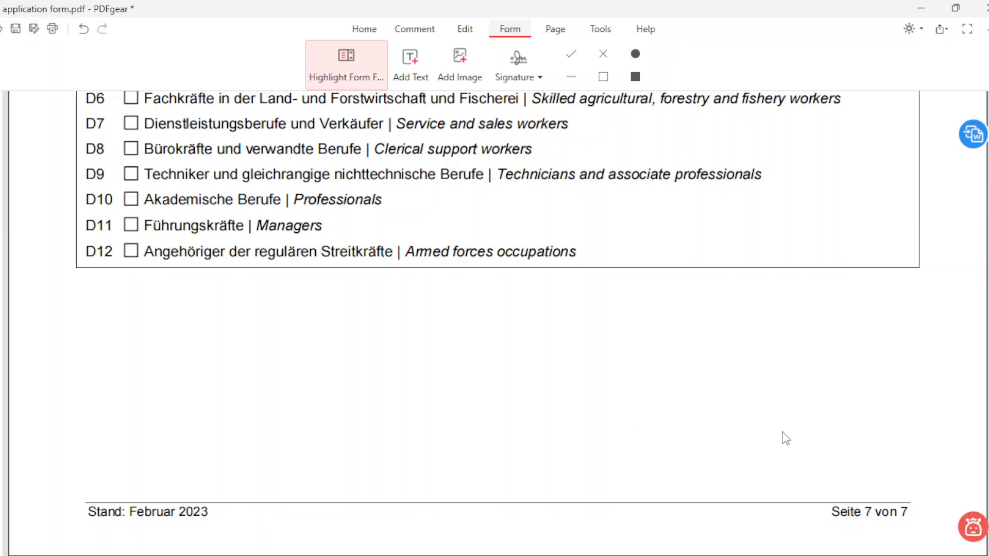